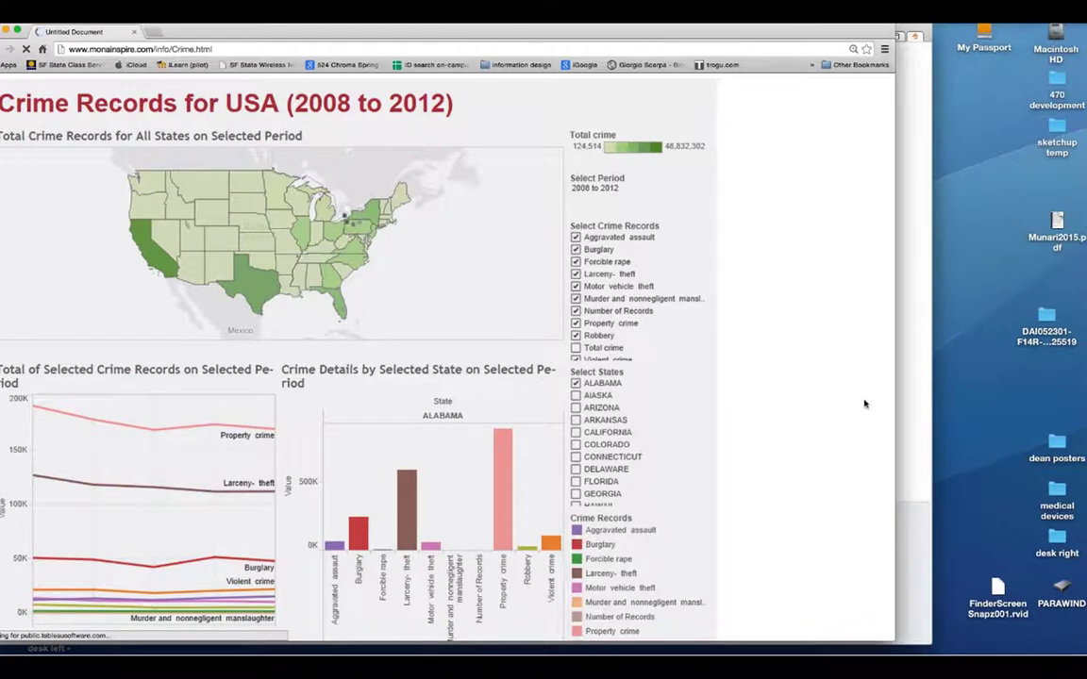
Bring the car crash workbook to the front and start a Connect to Data.
click(920, 394)
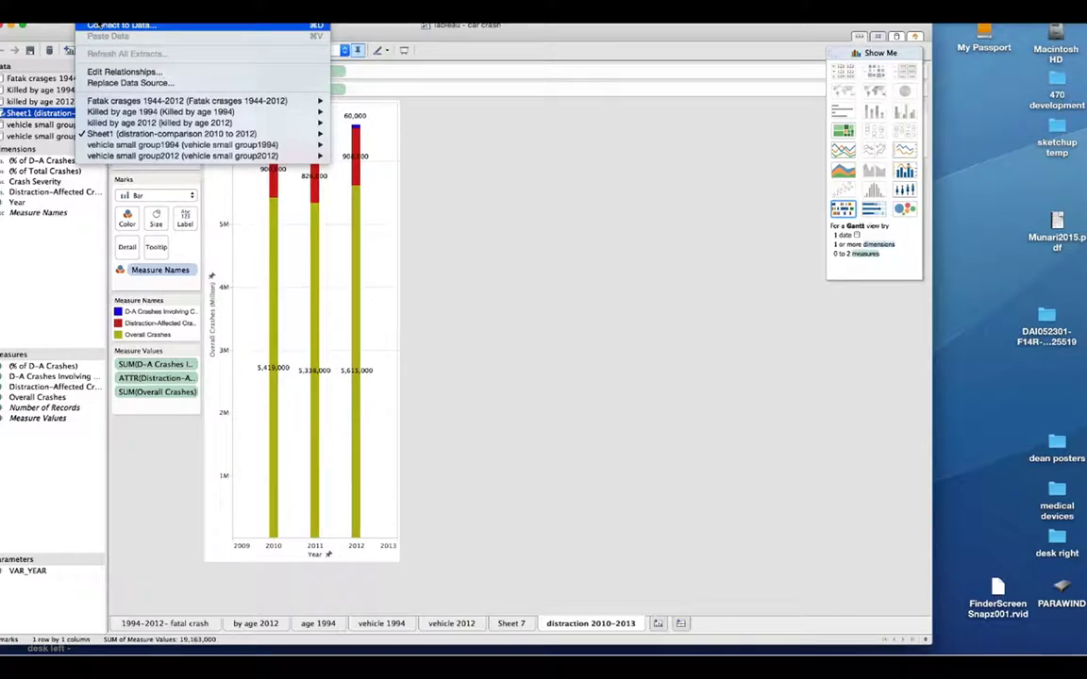
click(101, 25)
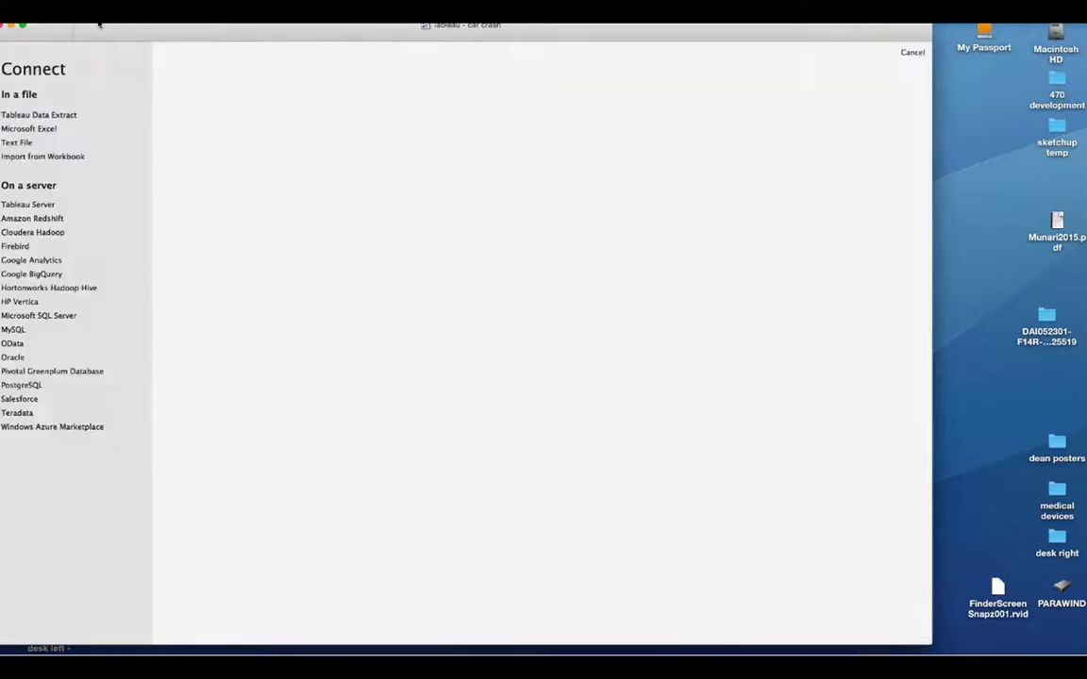
Abandon the Microsoft Excel connection and return to the distraction 2010–2013 stacked bar chart.
click(36, 131)
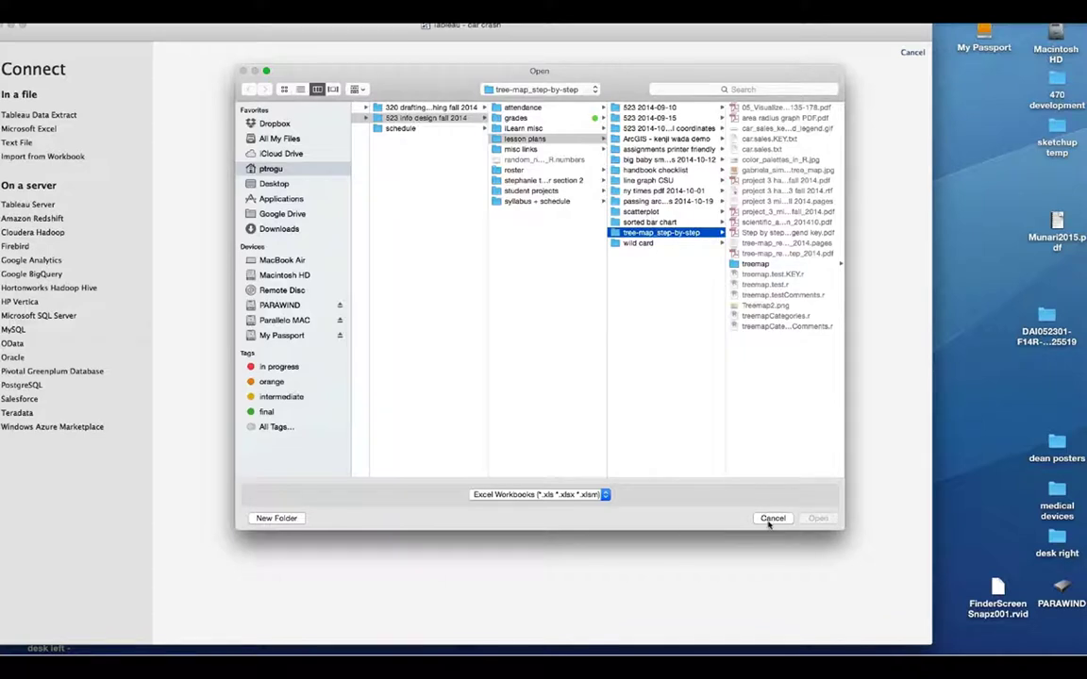
click(771, 519)
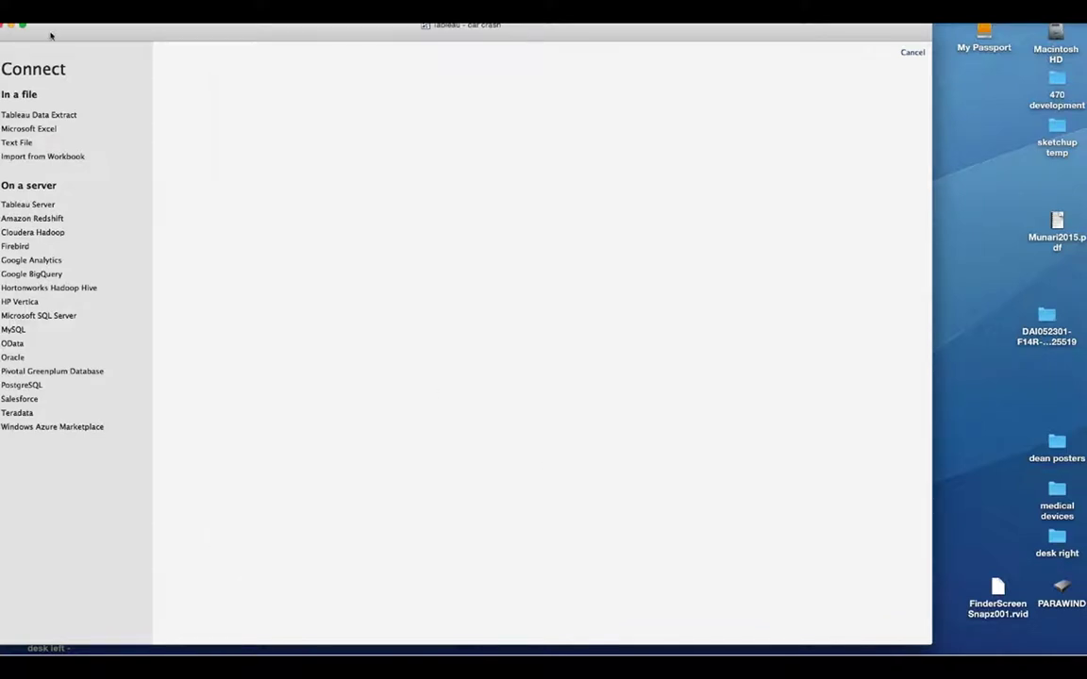
mouse_move(60, 31)
mouse_down()
mouse_move(140, 209)
mouse_move(71, 36)
mouse_up()
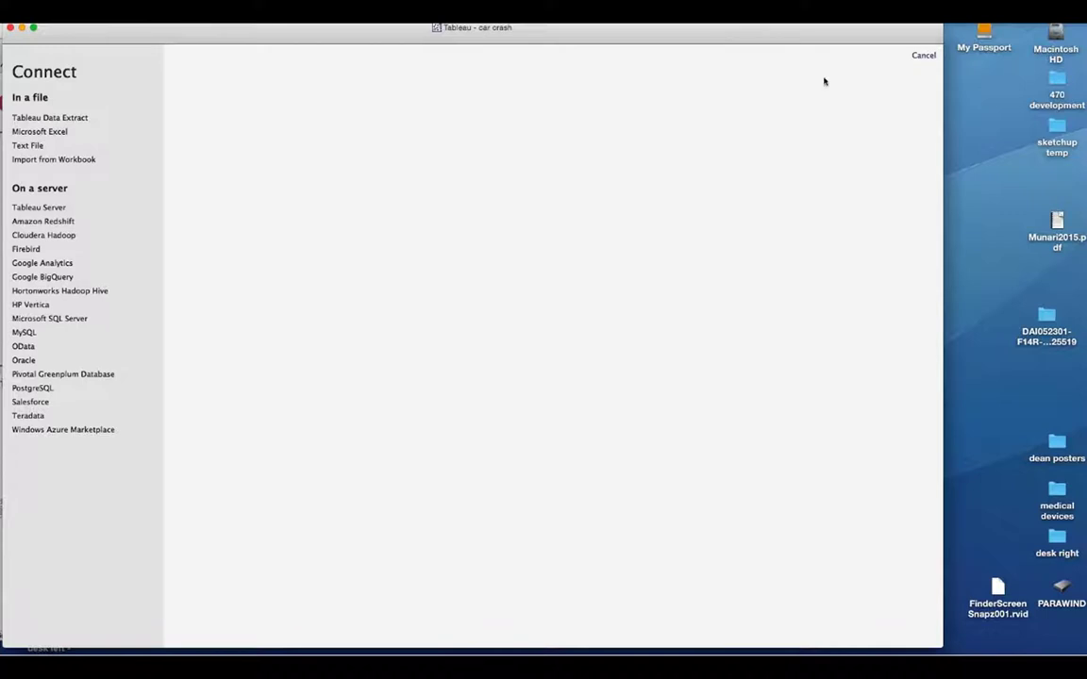
click(923, 57)
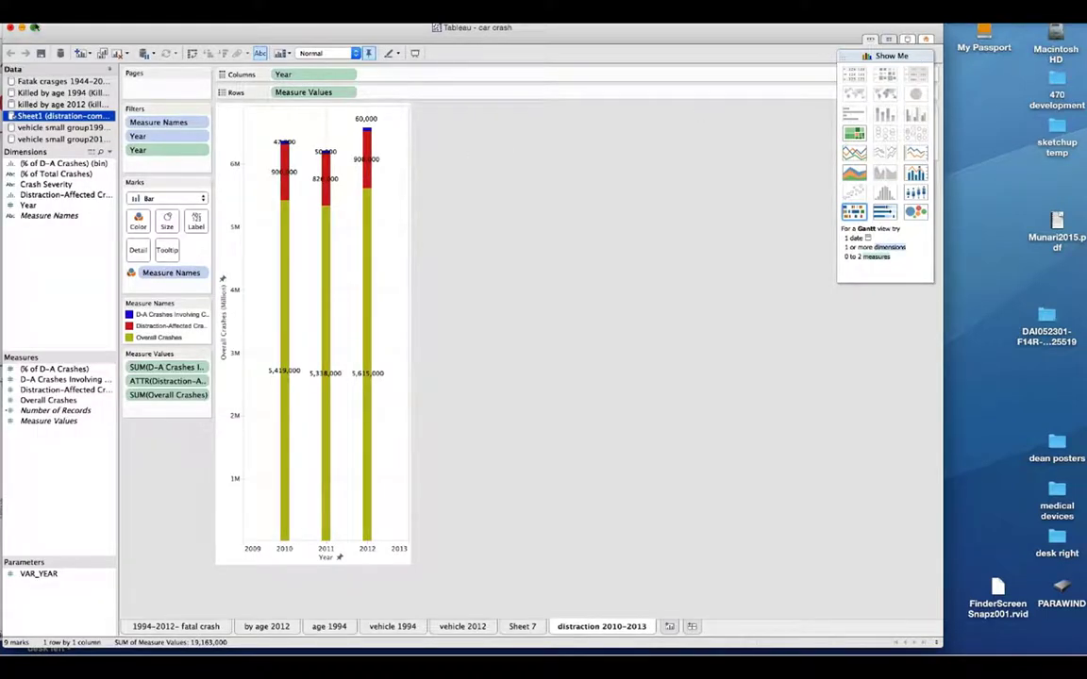
Create a new blank workbook, Book3, with File > New and bring up its Connect page.
click(72, 11)
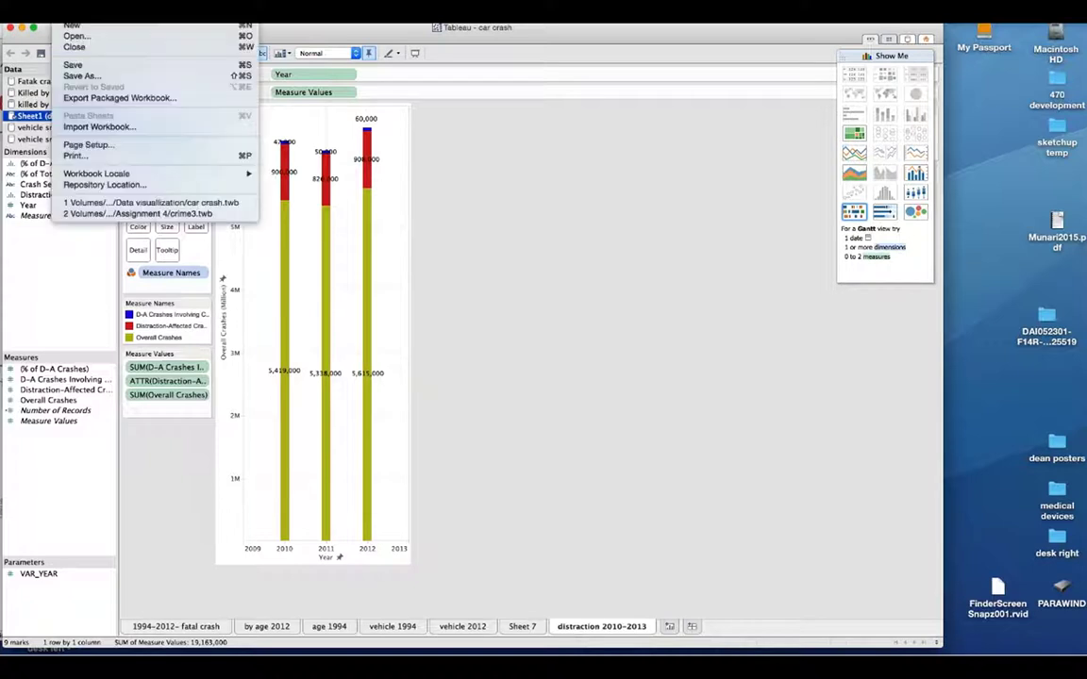
click(72, 30)
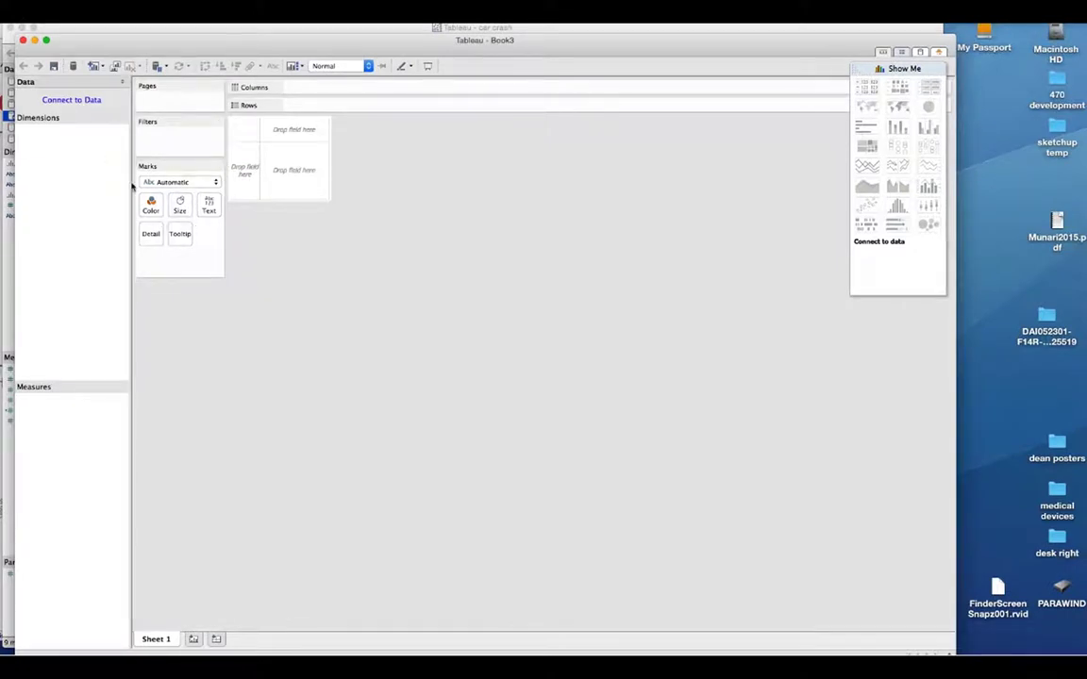
click(72, 100)
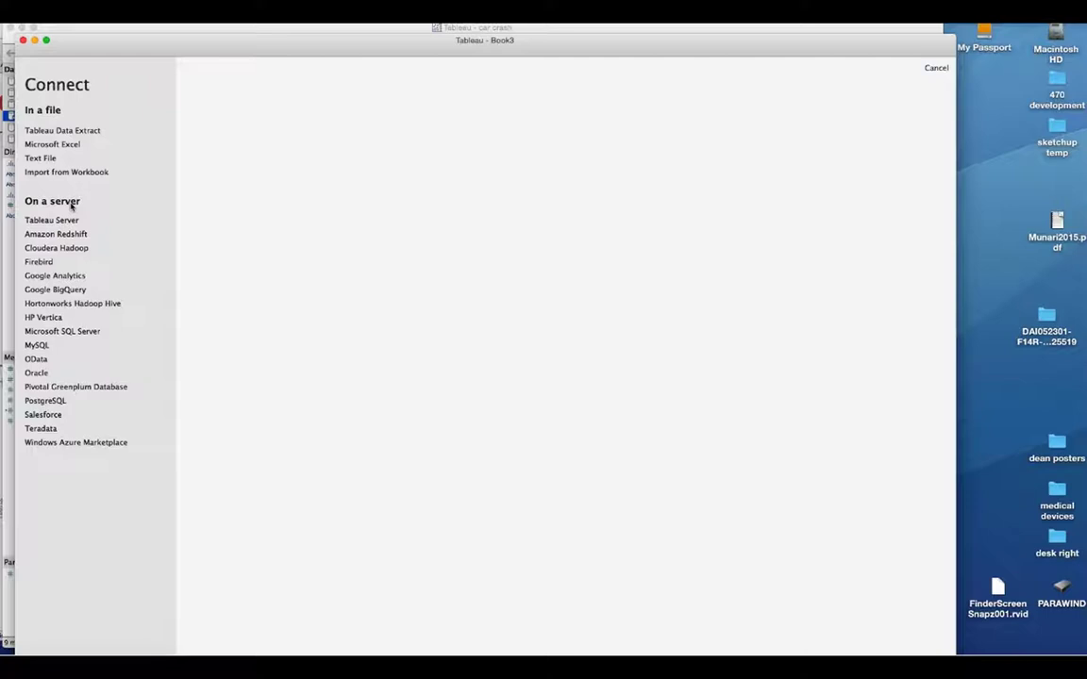
Connect Book3 to Killed by age 1994.xlsx from My Passport > DAI 523 Information design > assignment 3 > Data visualization.
click(66, 146)
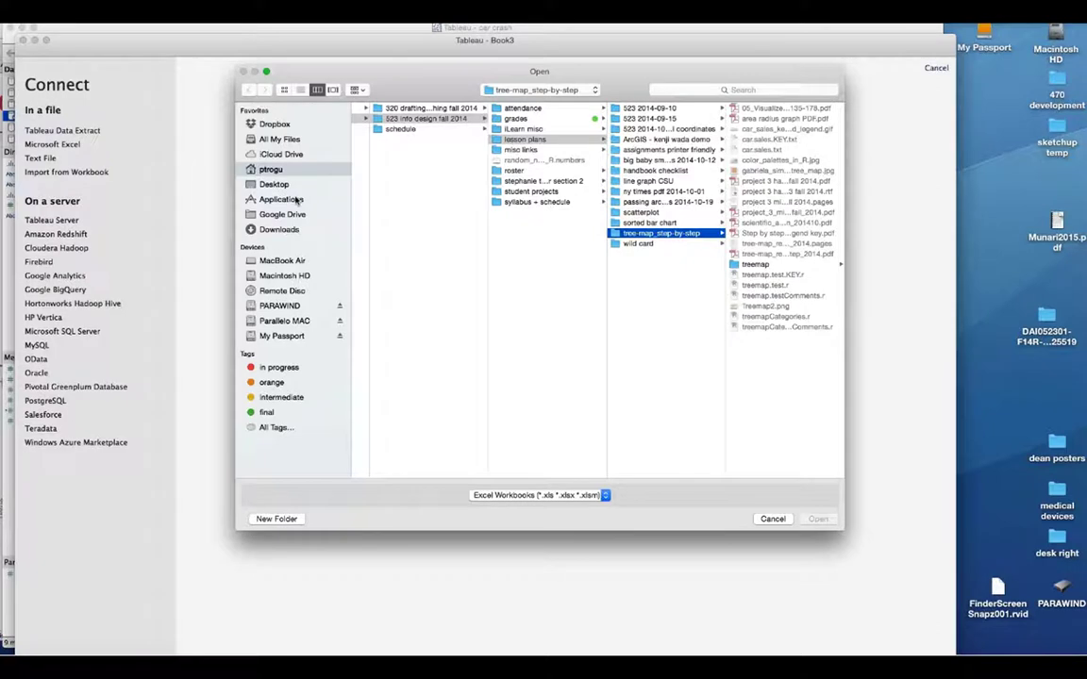
click(281, 335)
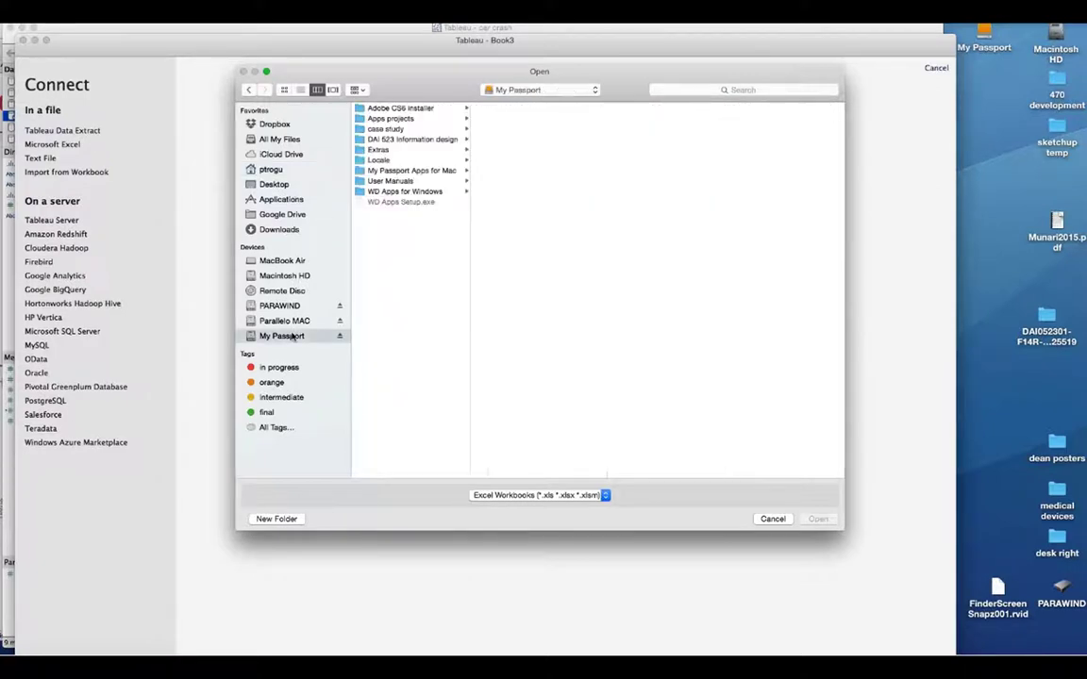
click(421, 140)
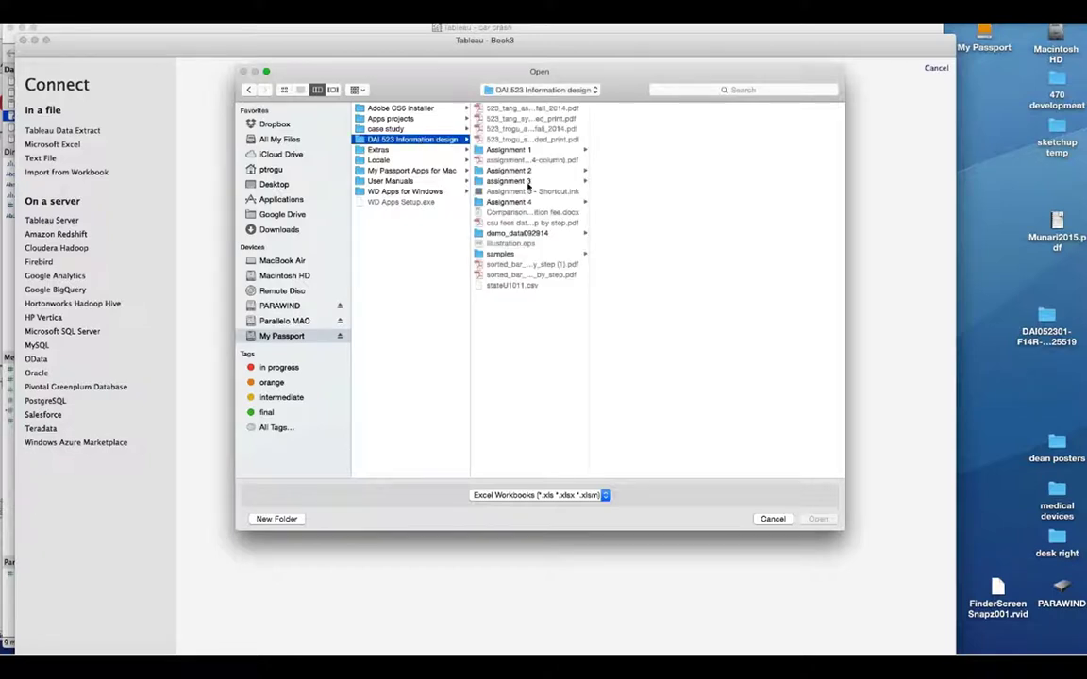
click(517, 181)
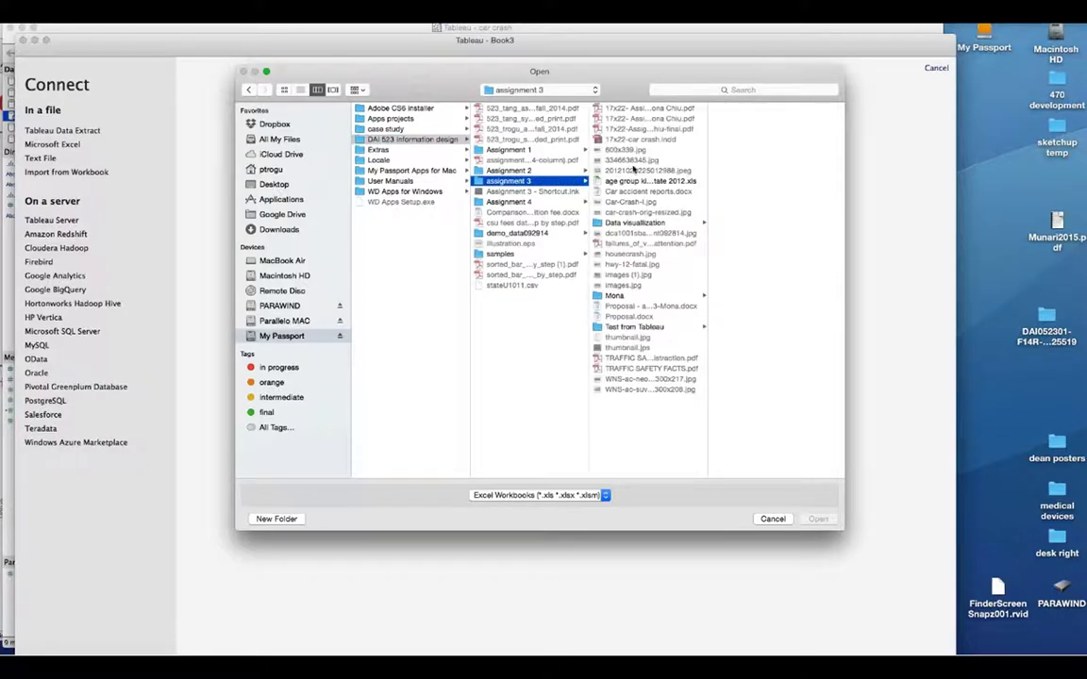
click(641, 224)
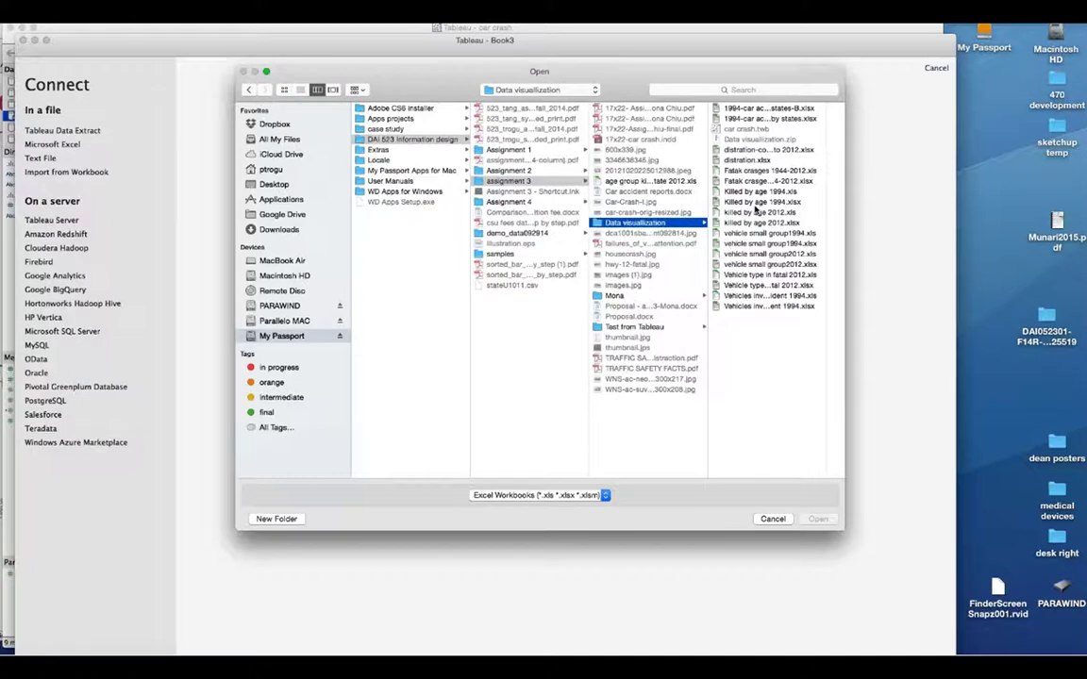
click(756, 204)
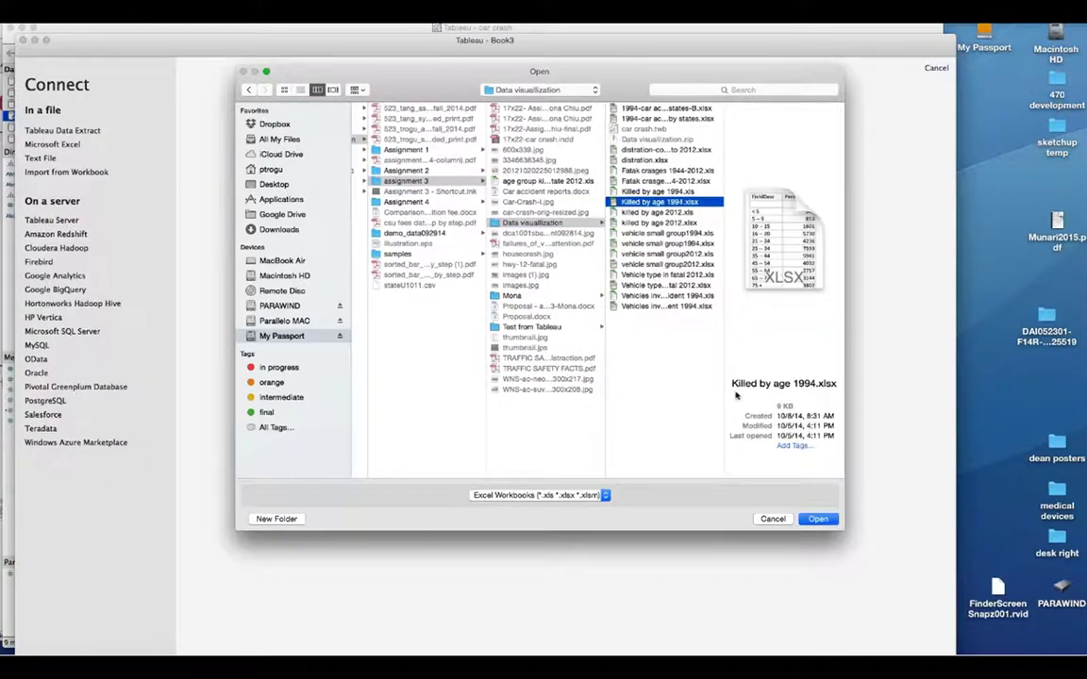
click(820, 522)
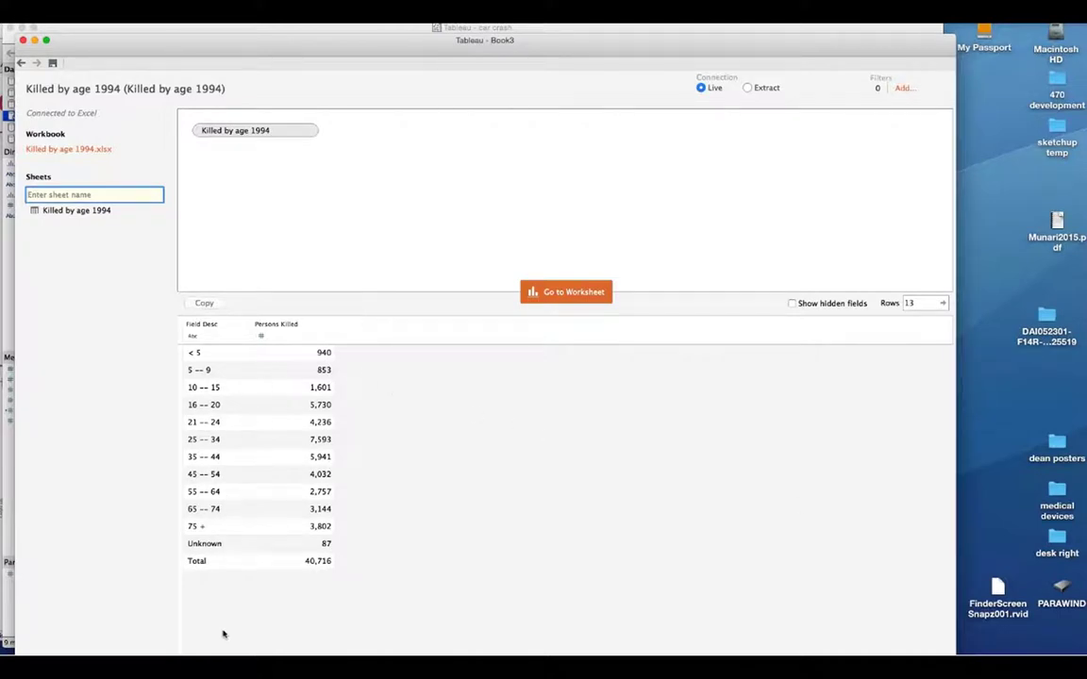
click(560, 293)
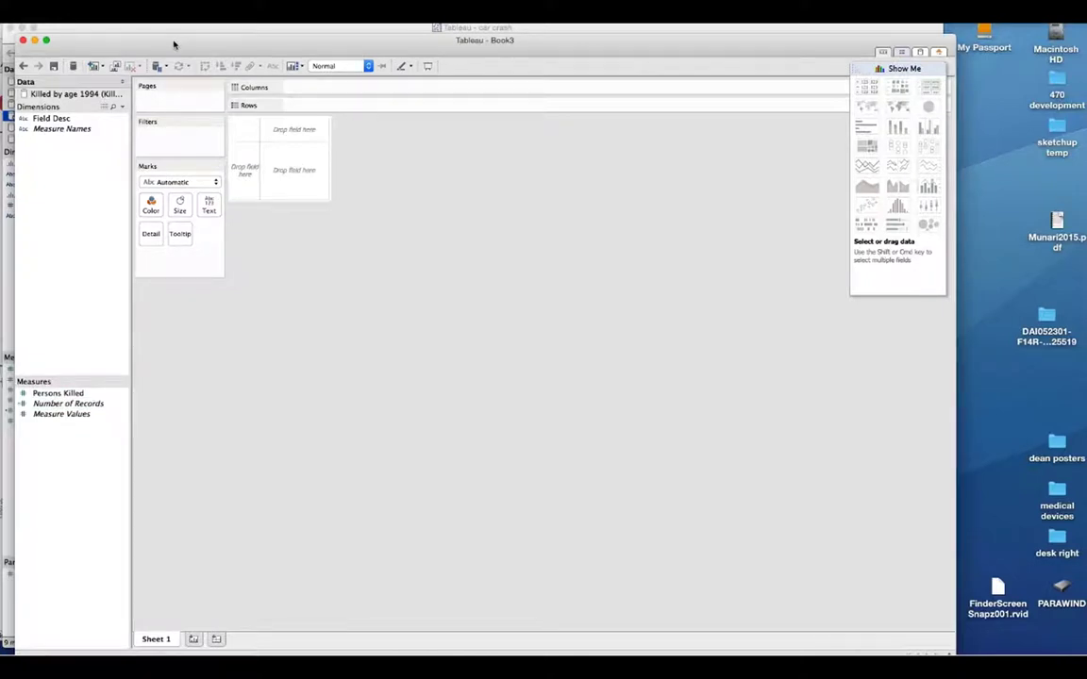
Move the Book3 window aside and bring the car crash workbook back in front.
drag(175, 43, 209, 123)
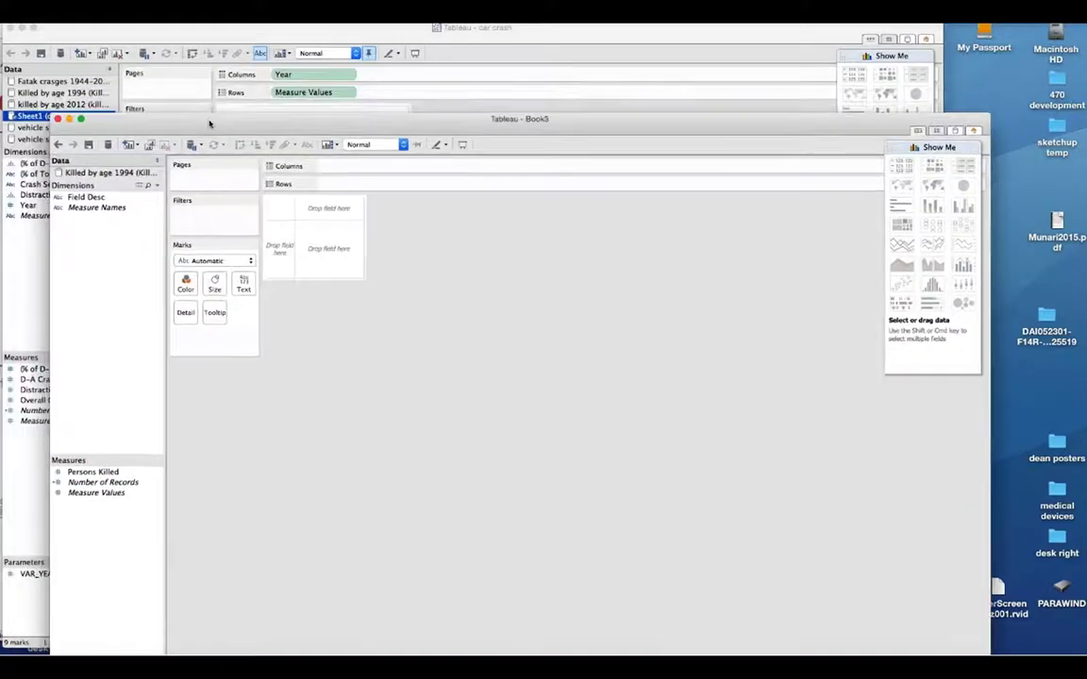
click(163, 35)
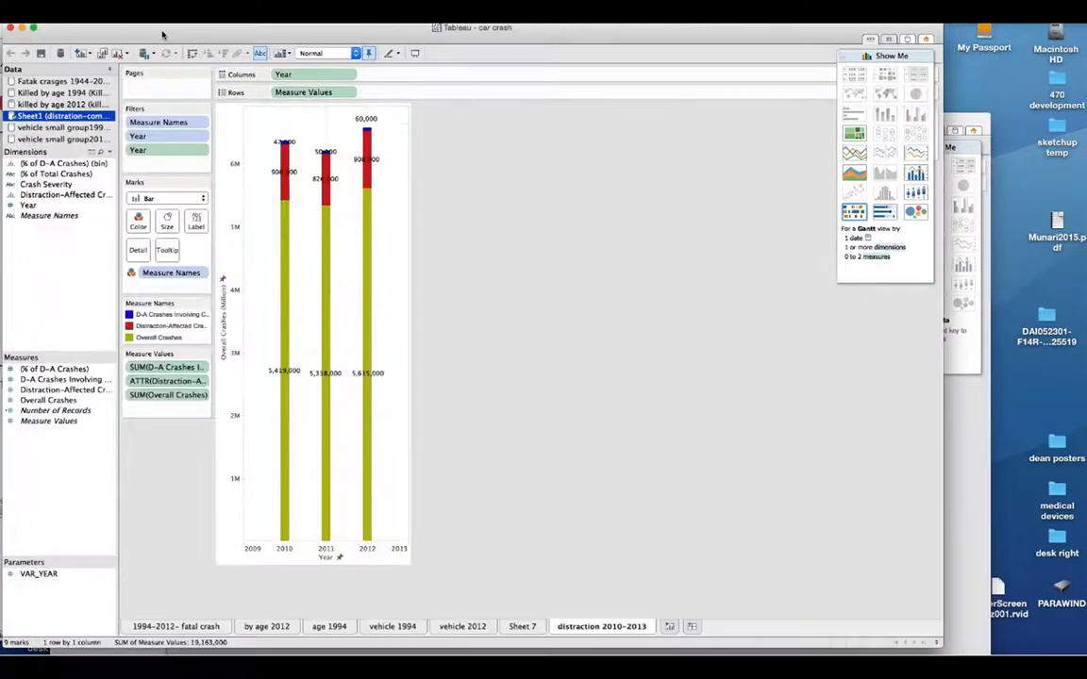
View the vehicle 1994 pie chart, then add a new blank worksheet, Sheet 8.
click(35, 106)
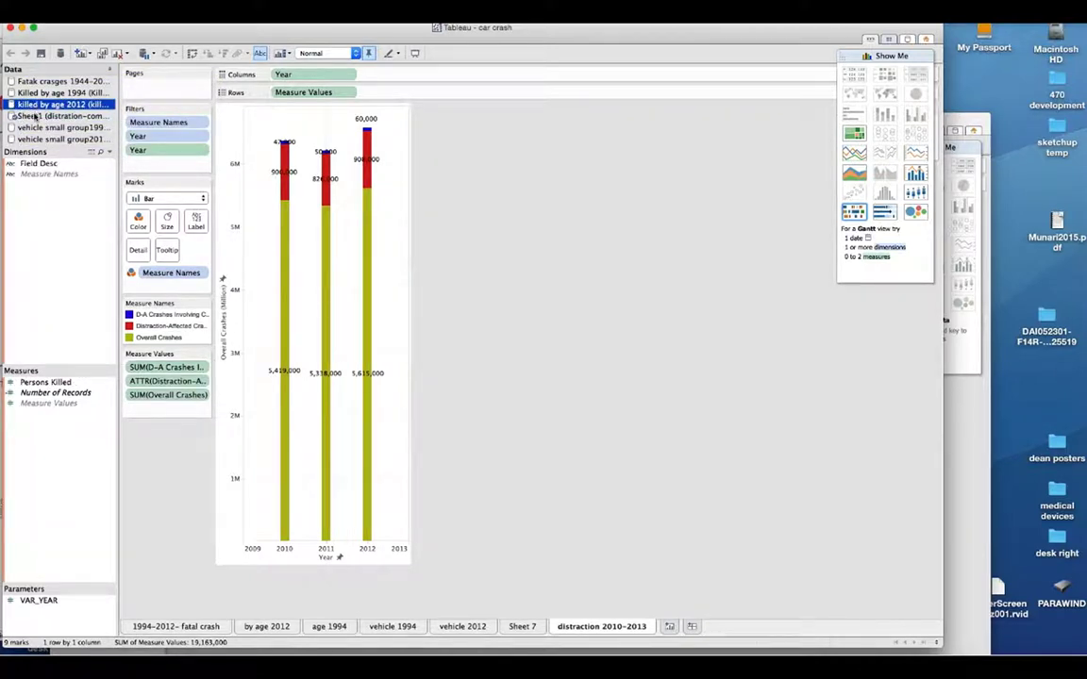
click(35, 116)
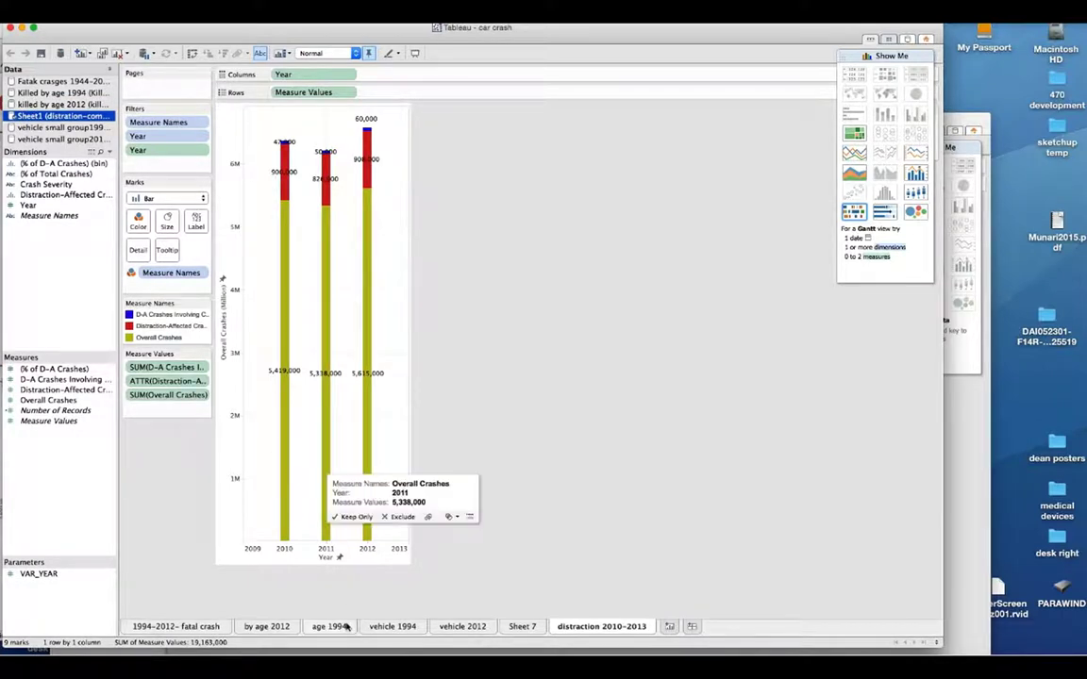
click(391, 627)
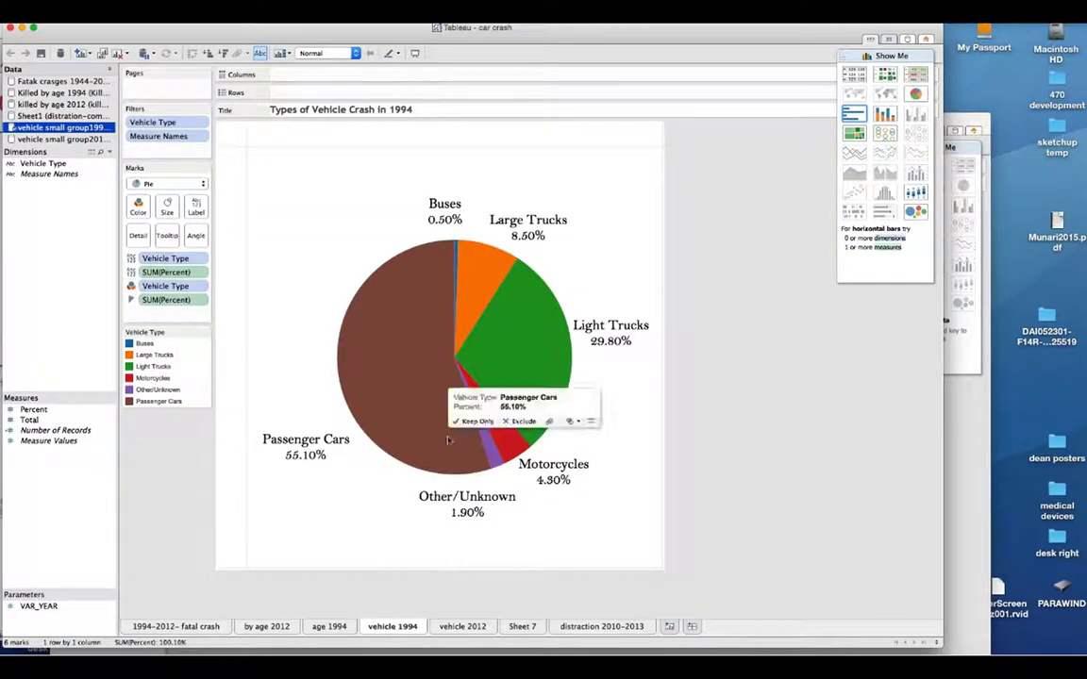
mouse_move(411, 333)
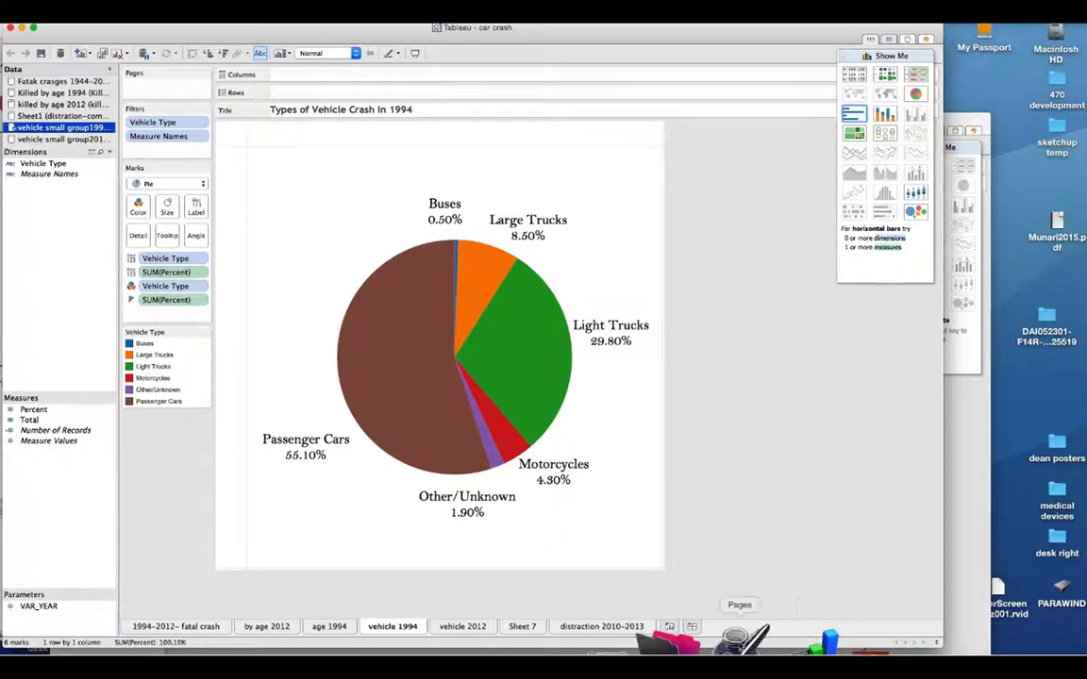
click(669, 627)
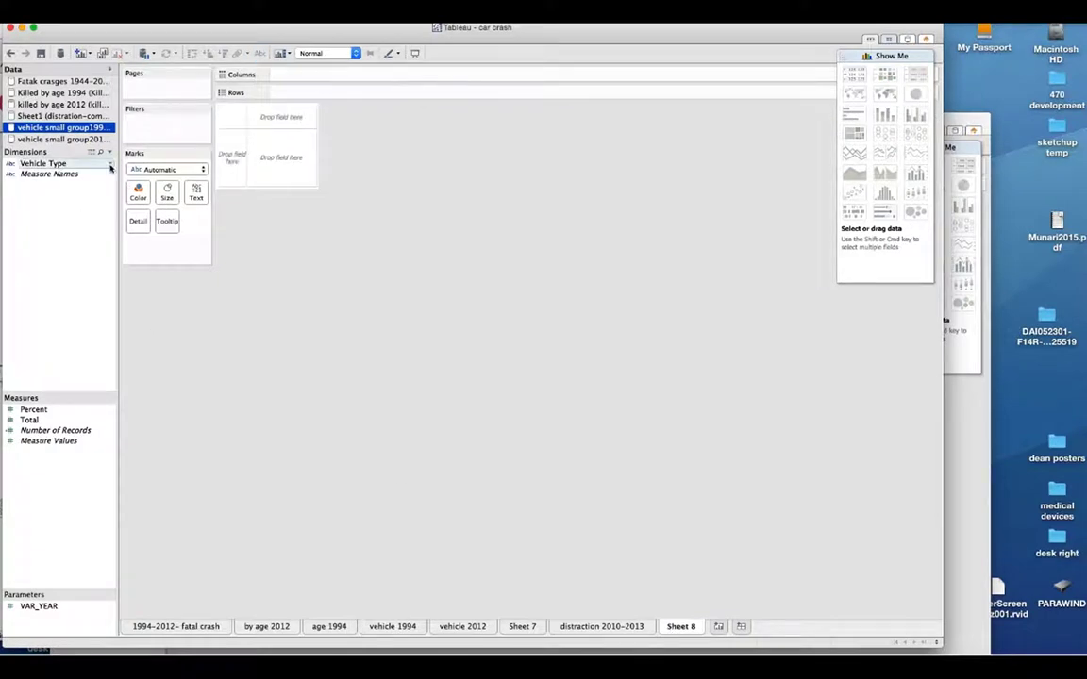
Use the killed by age 2012 data source and place Measure Names on Sheet 8's Columns shelf.
click(62, 116)
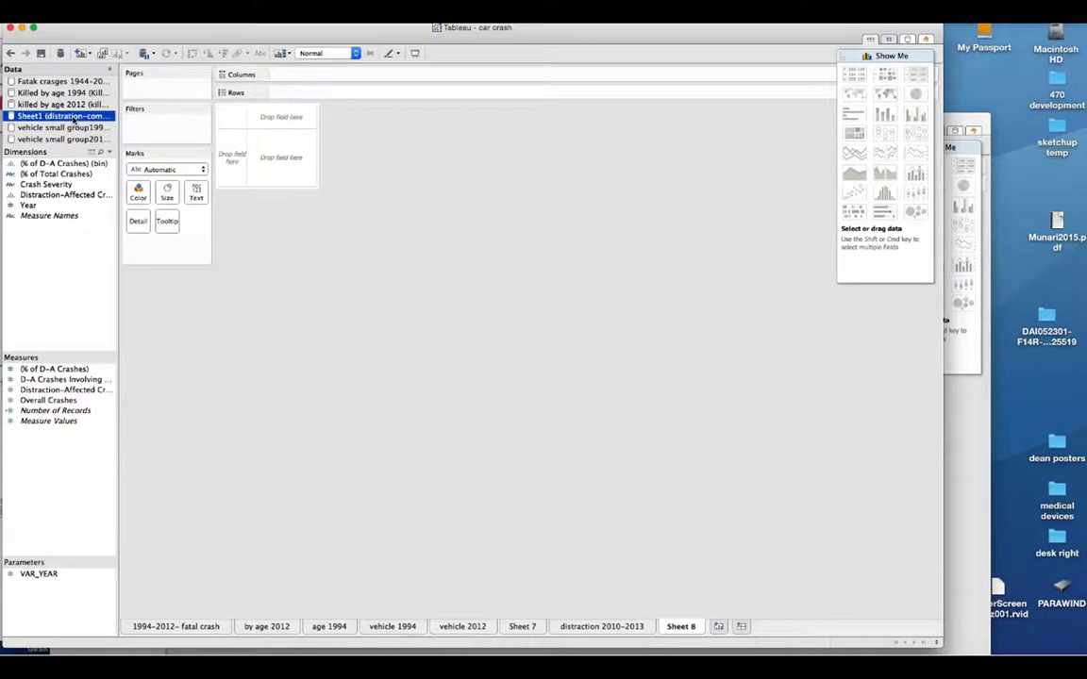
click(75, 105)
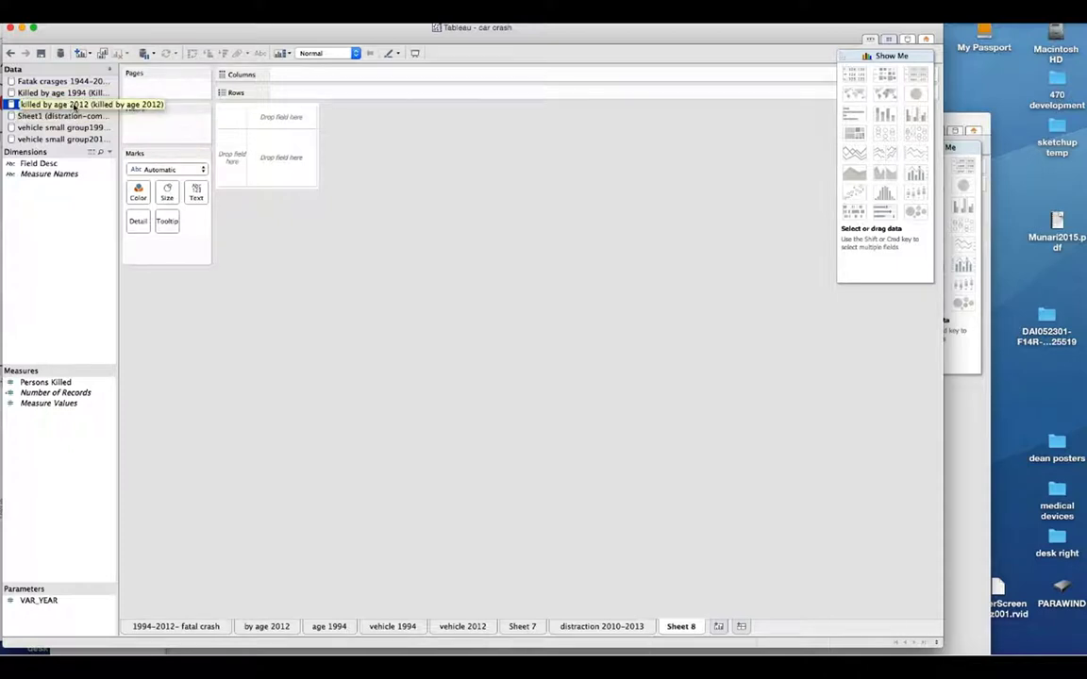
click(37, 175)
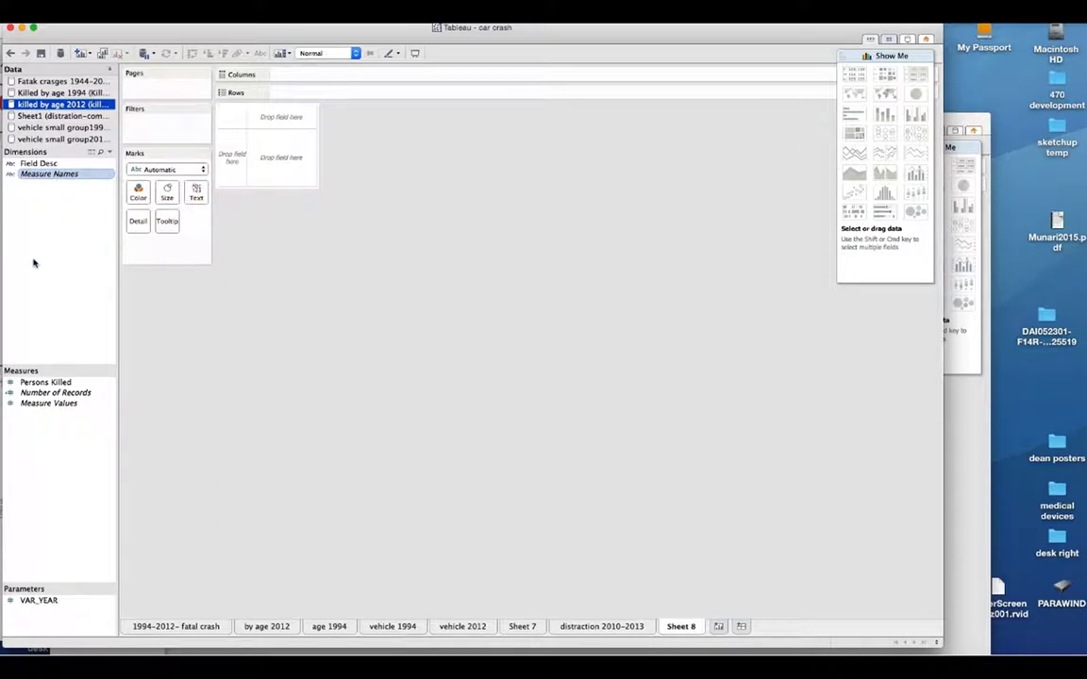
shift+click(54, 392)
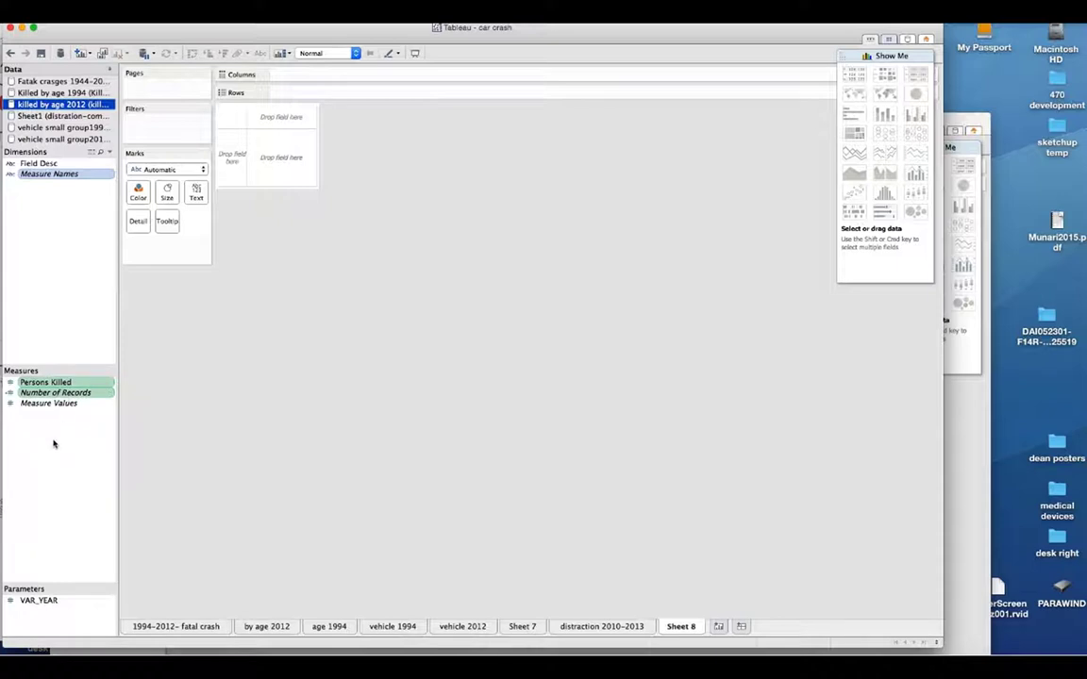
click(66, 382)
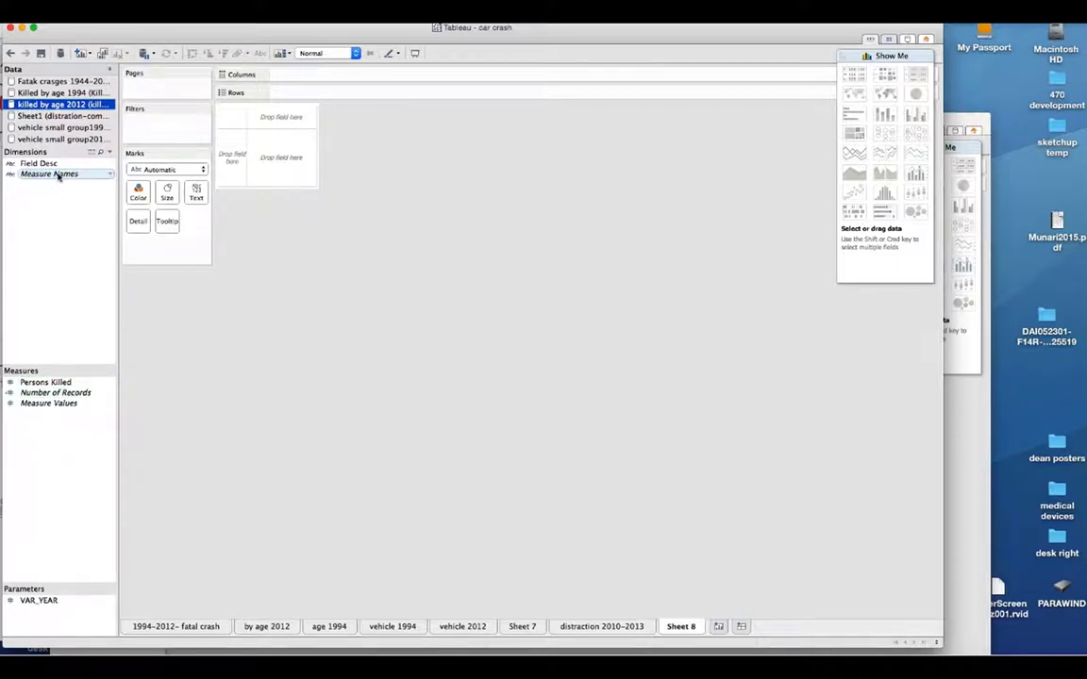
drag(58, 175, 289, 78)
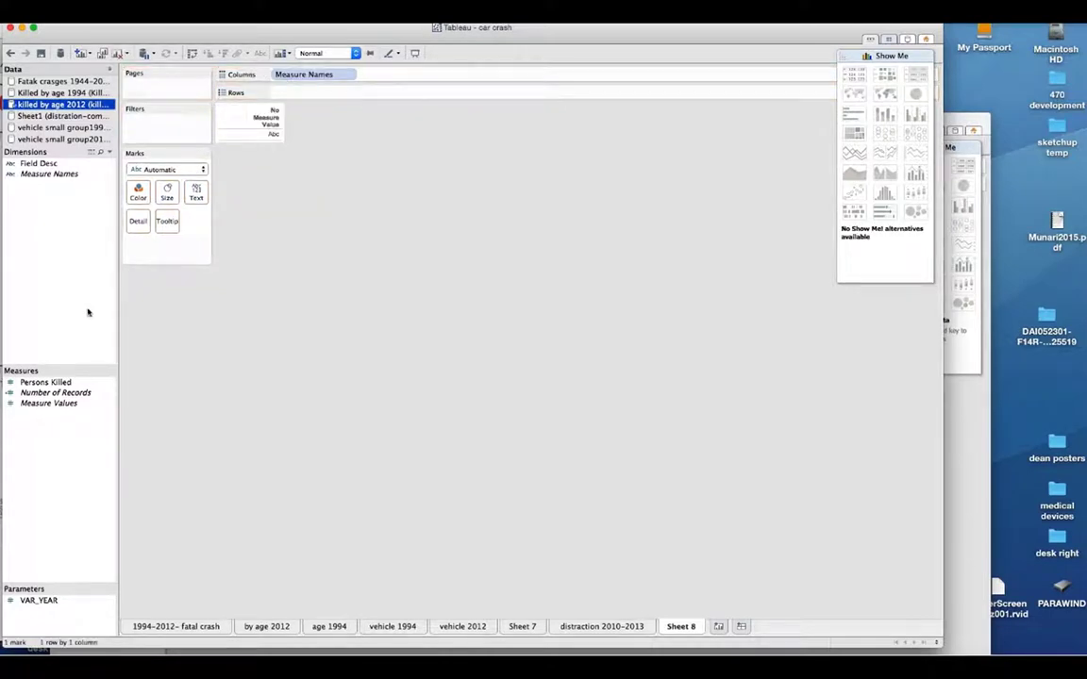
Put Number of Records on Rows and switch Sheet 8 to a histogram counting 13.
drag(57, 393, 315, 97)
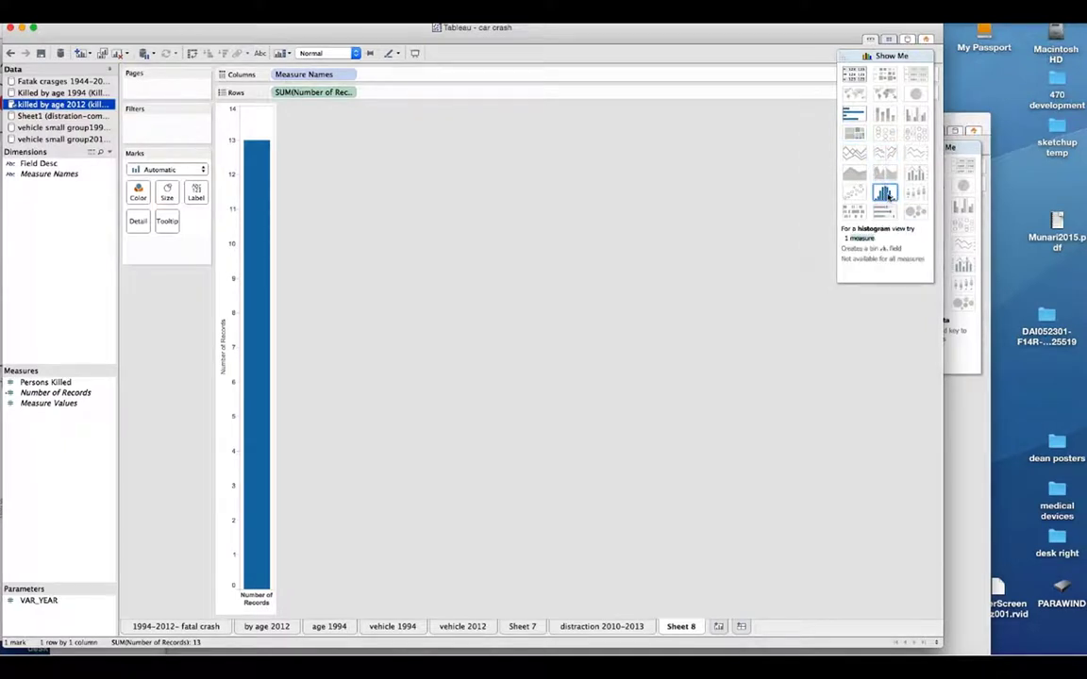
click(887, 194)
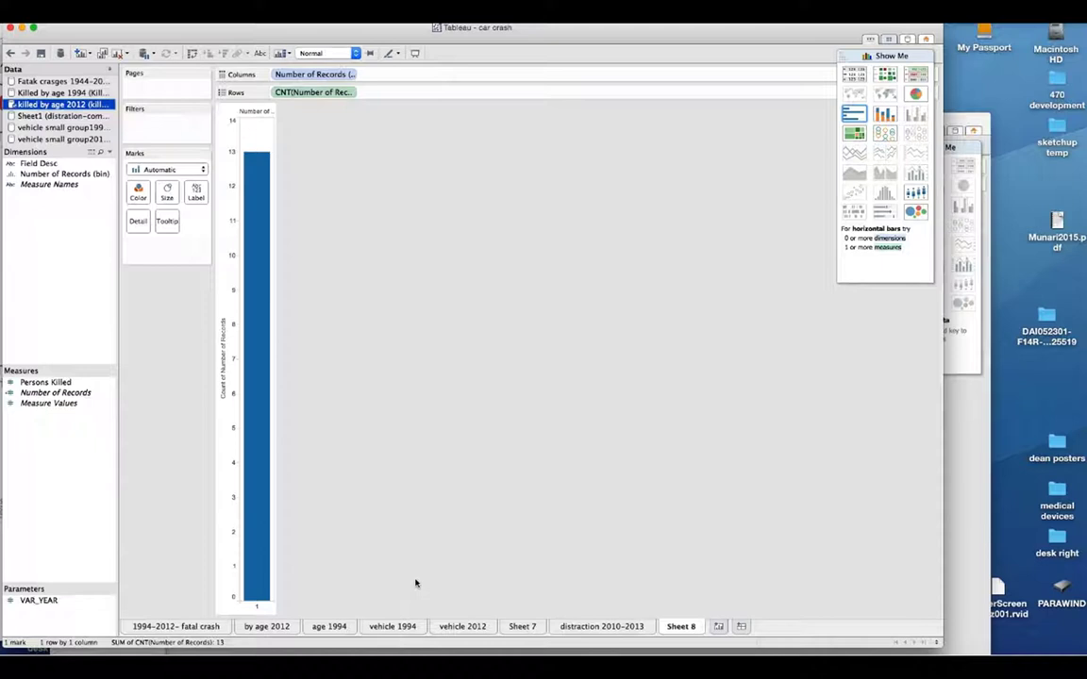
Return to the vehicle 1994 sheet, widen the Marks card, and keep the Pie mark type.
click(392, 627)
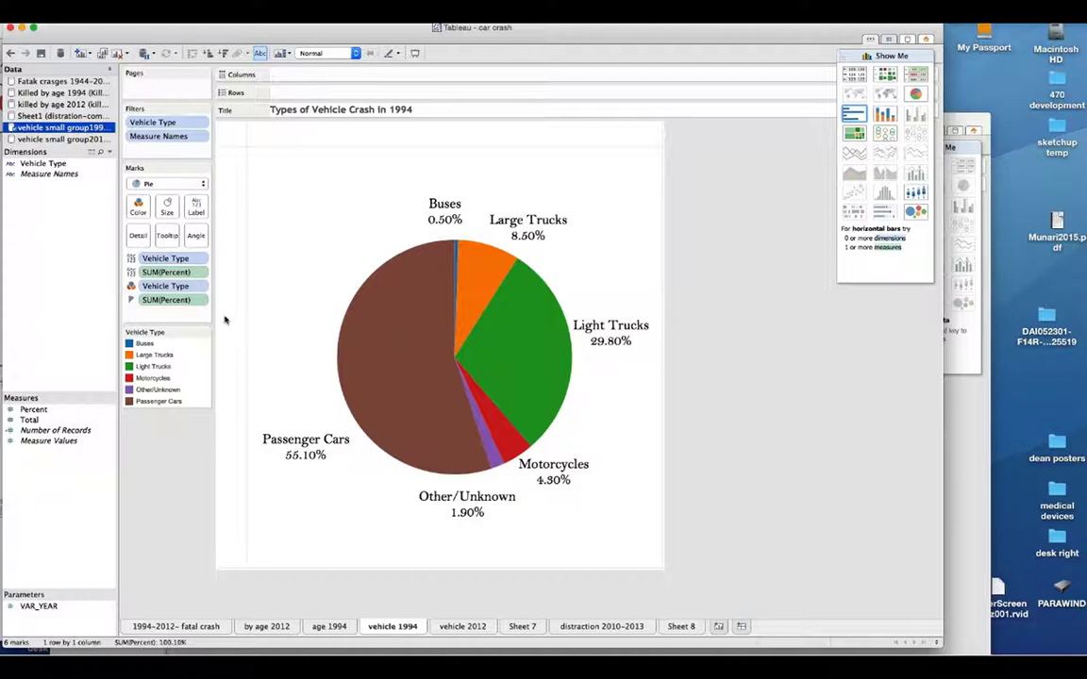
drag(213, 302, 250, 294)
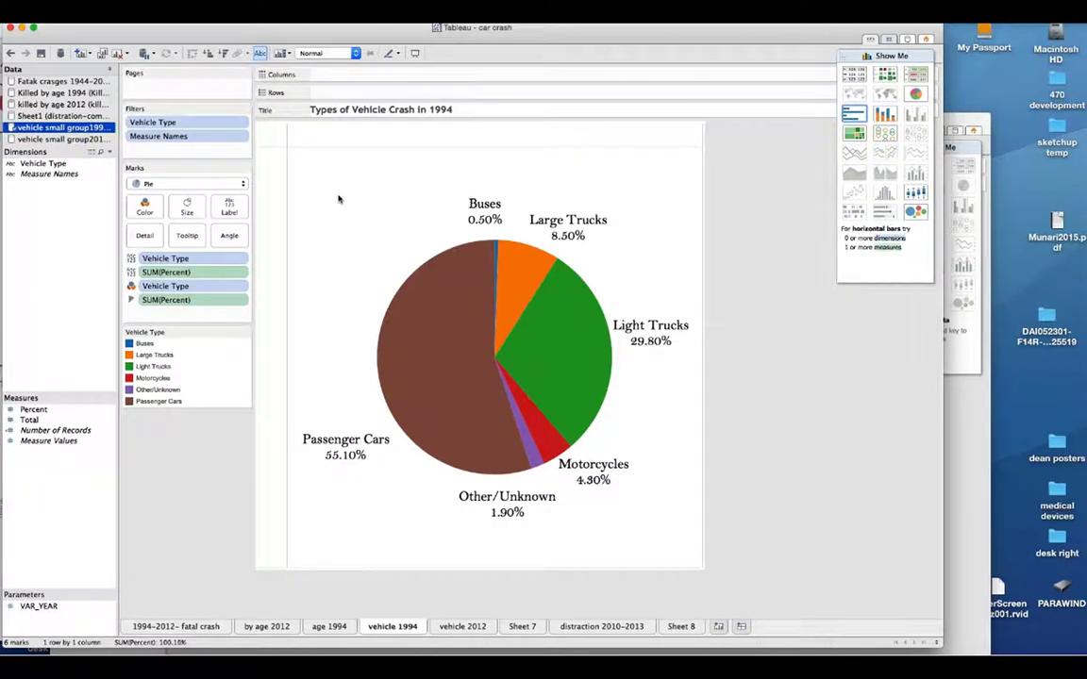
click(245, 186)
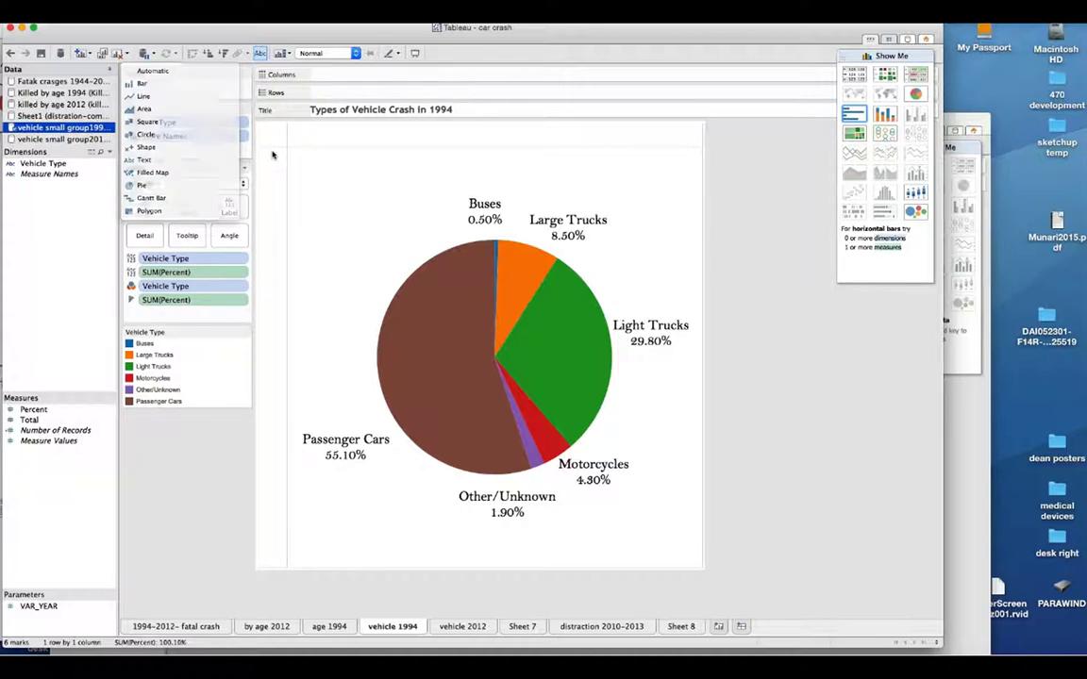
click(272, 153)
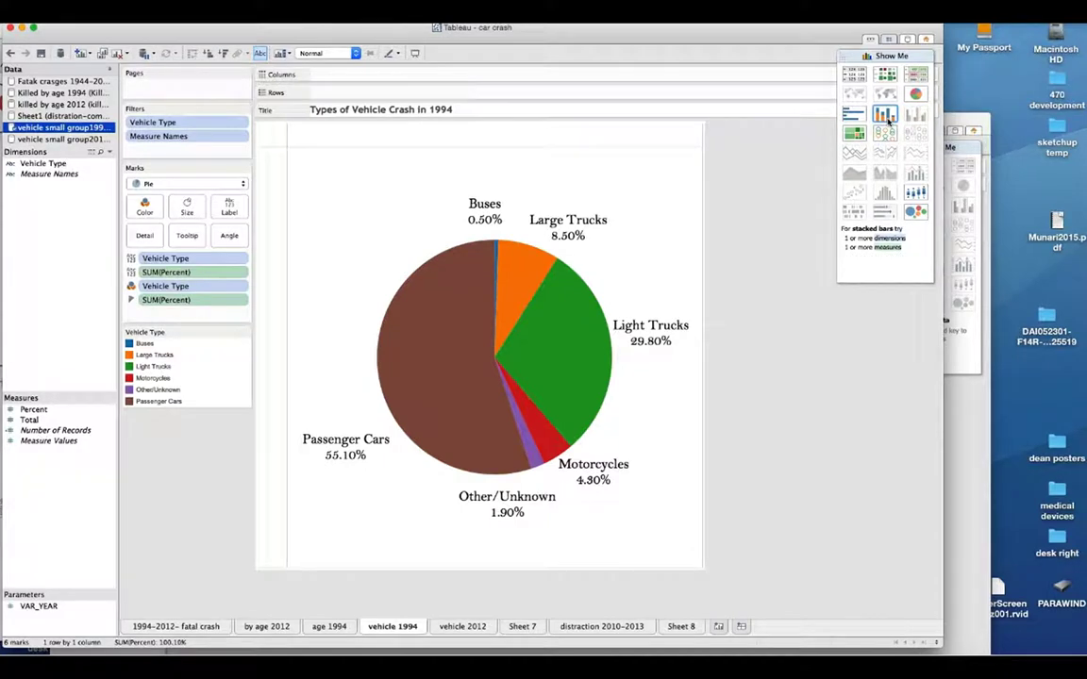
Try stacked bar, horizontal bar, treemap and pie views of the 1994 vehicle data, enlarging the pie.
click(887, 118)
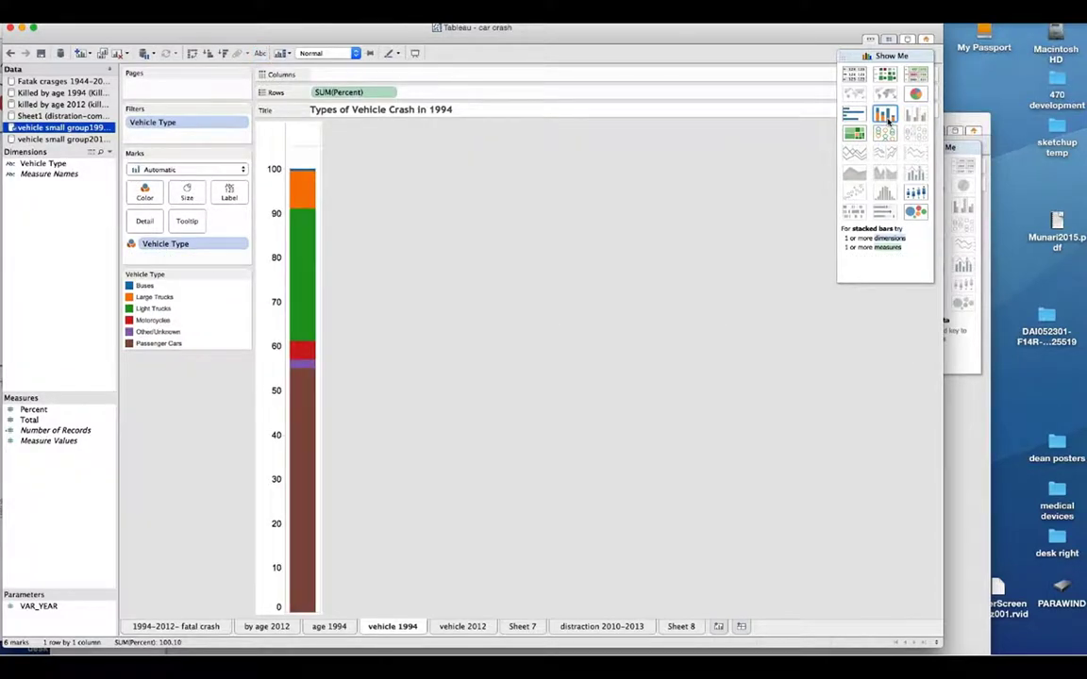
click(889, 117)
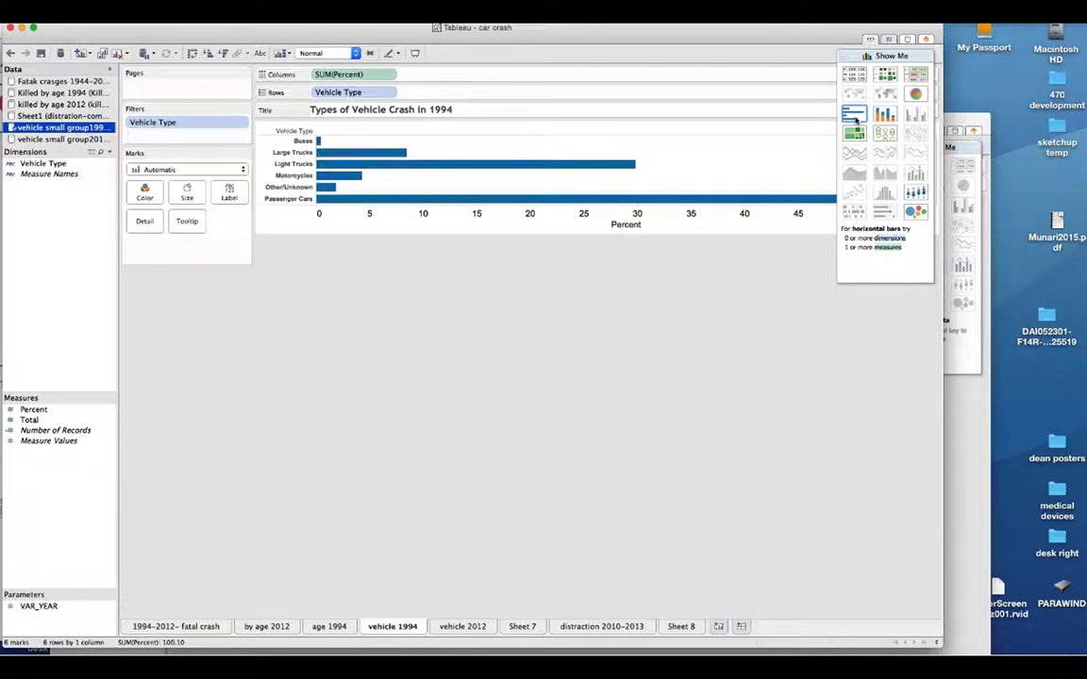
click(855, 134)
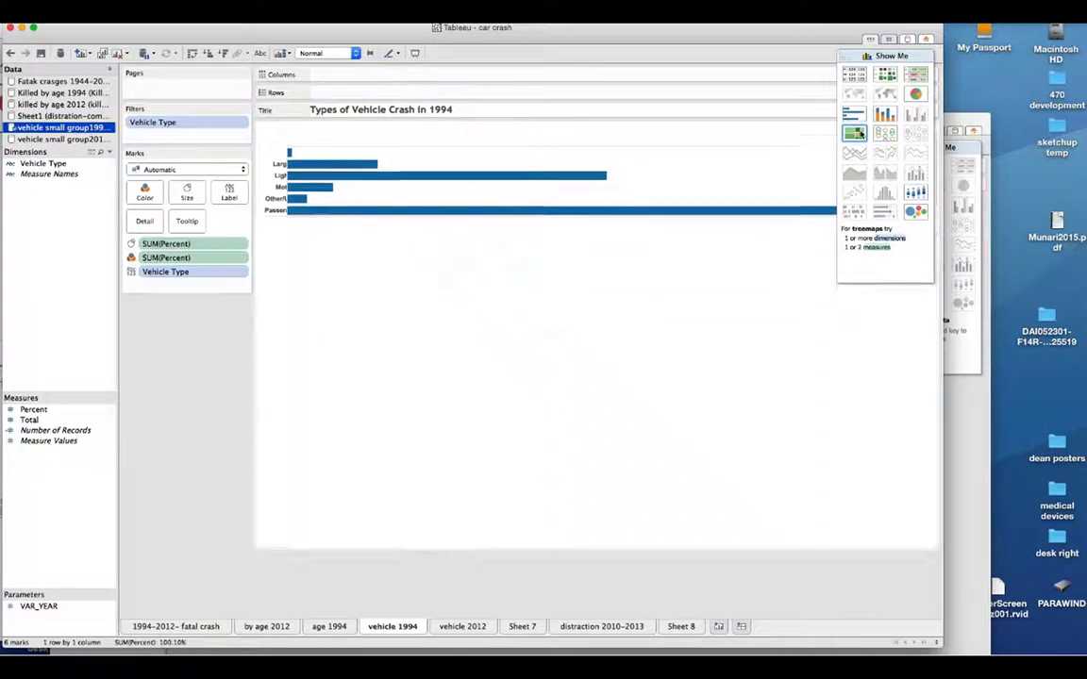
click(915, 94)
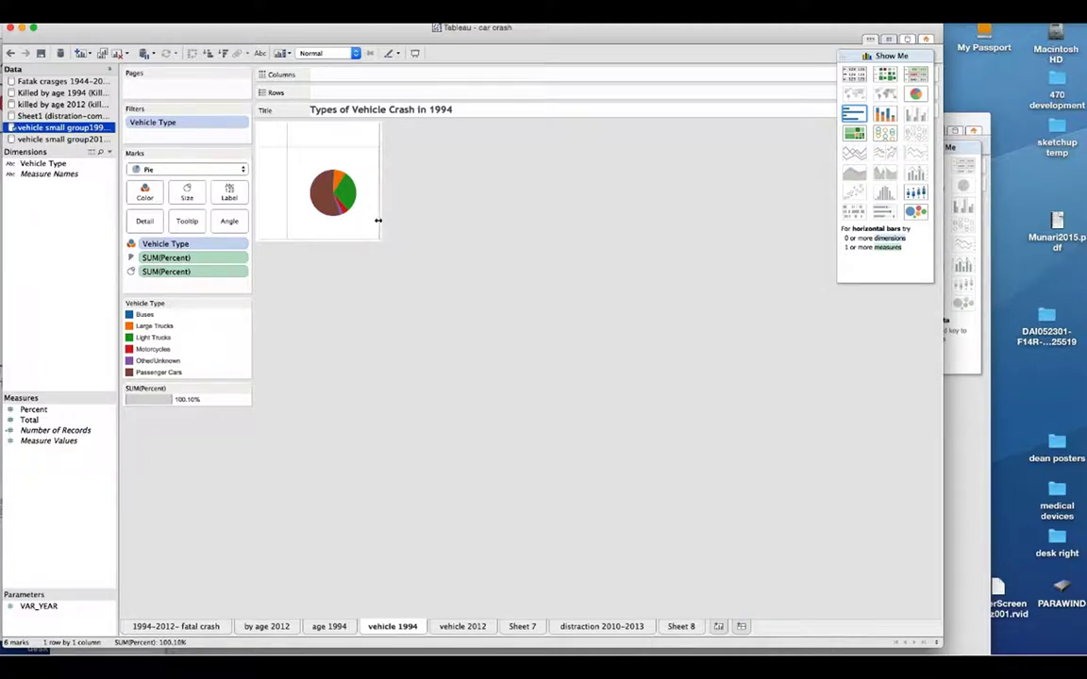
drag(378, 220, 455, 219)
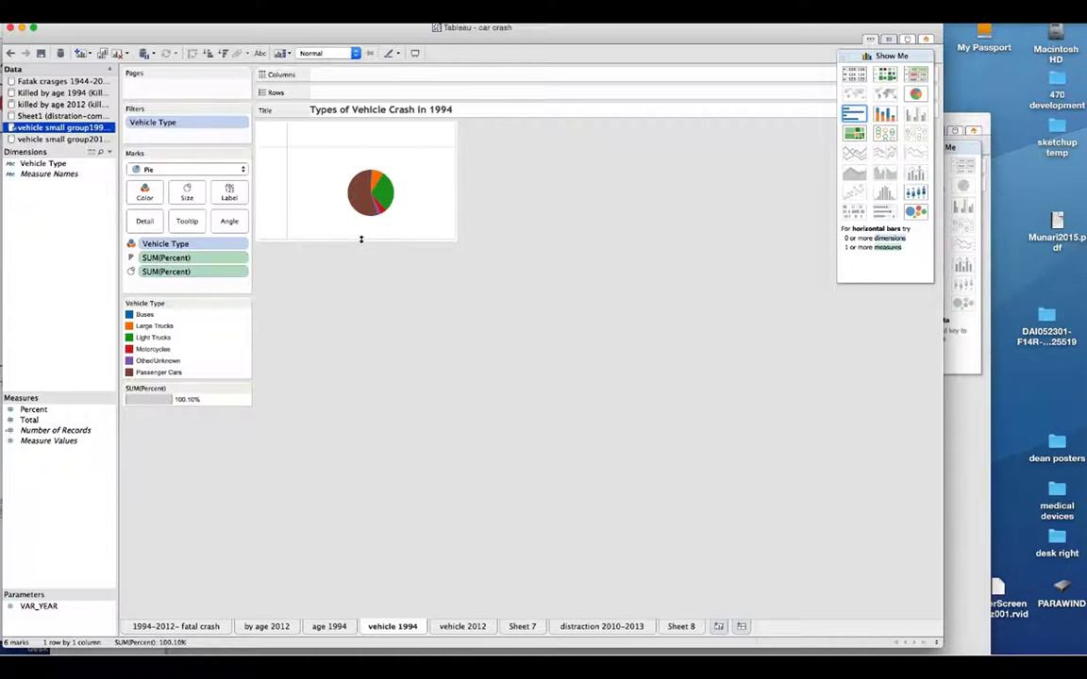
drag(360, 239, 378, 348)
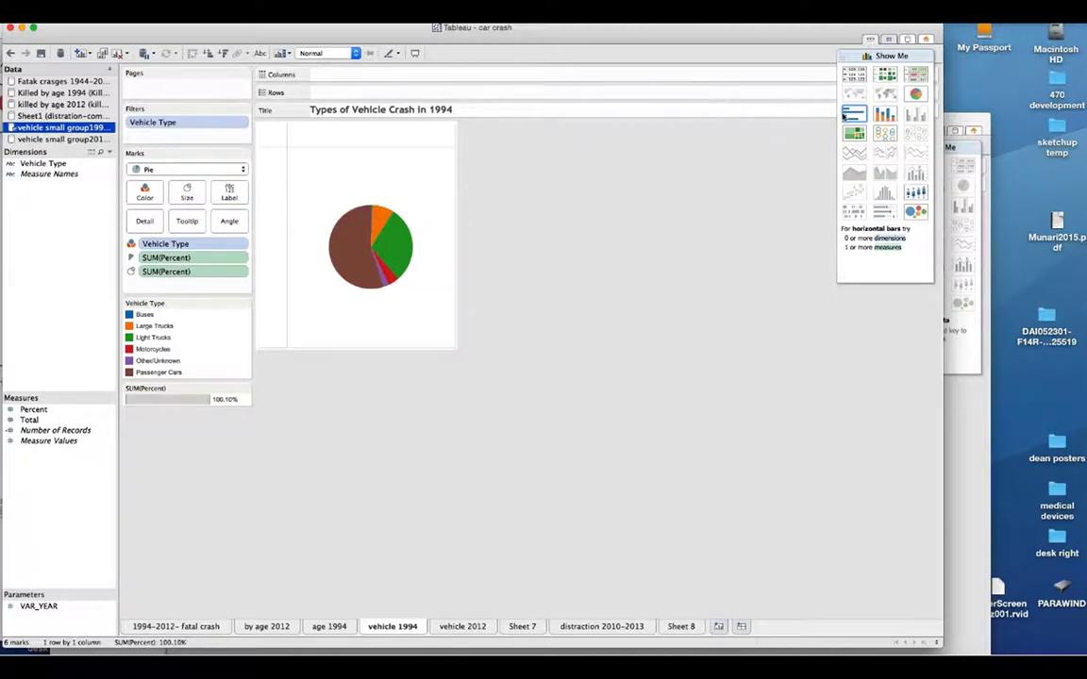
Settle on horizontal bars of Percent per Vehicle Type, then return to Sheet 8.
click(885, 114)
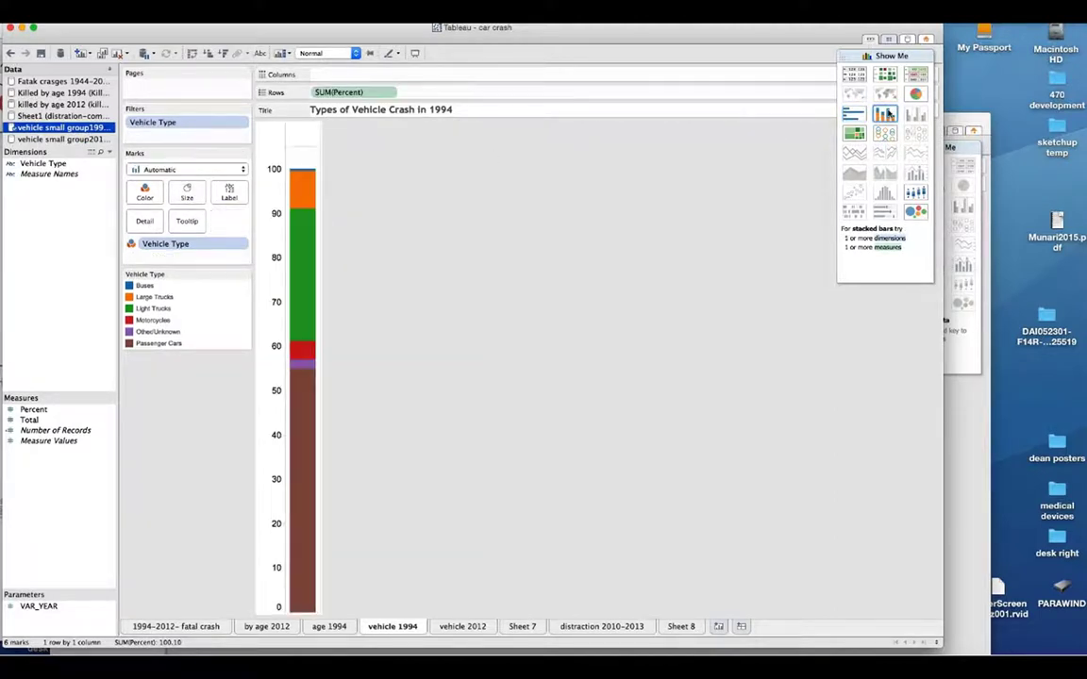
click(859, 115)
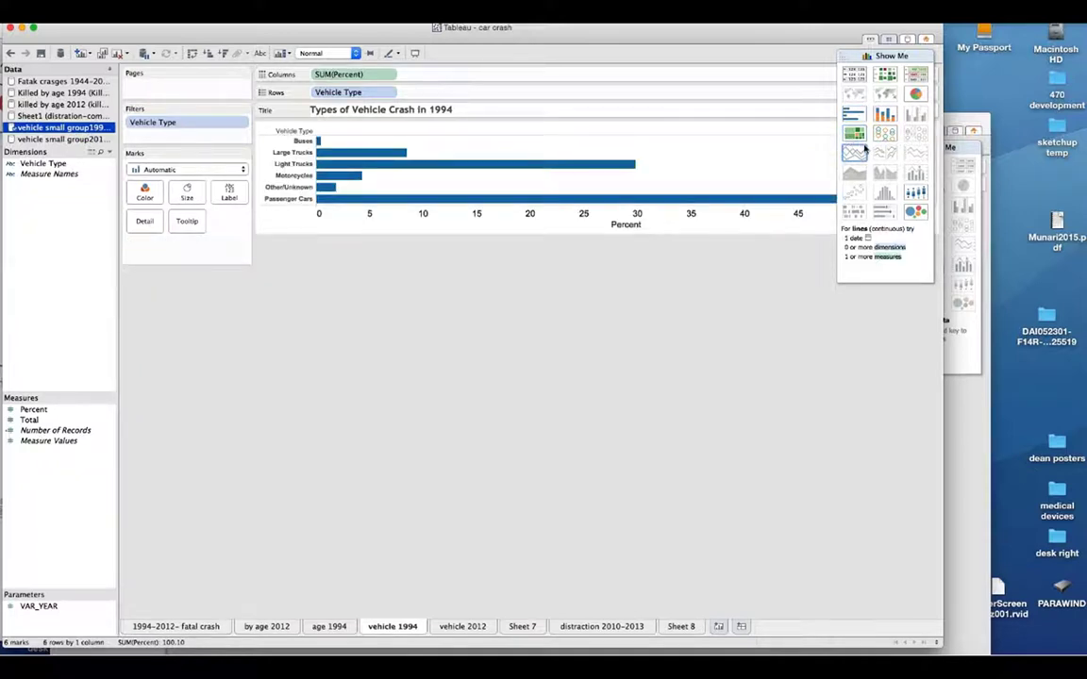
click(690, 627)
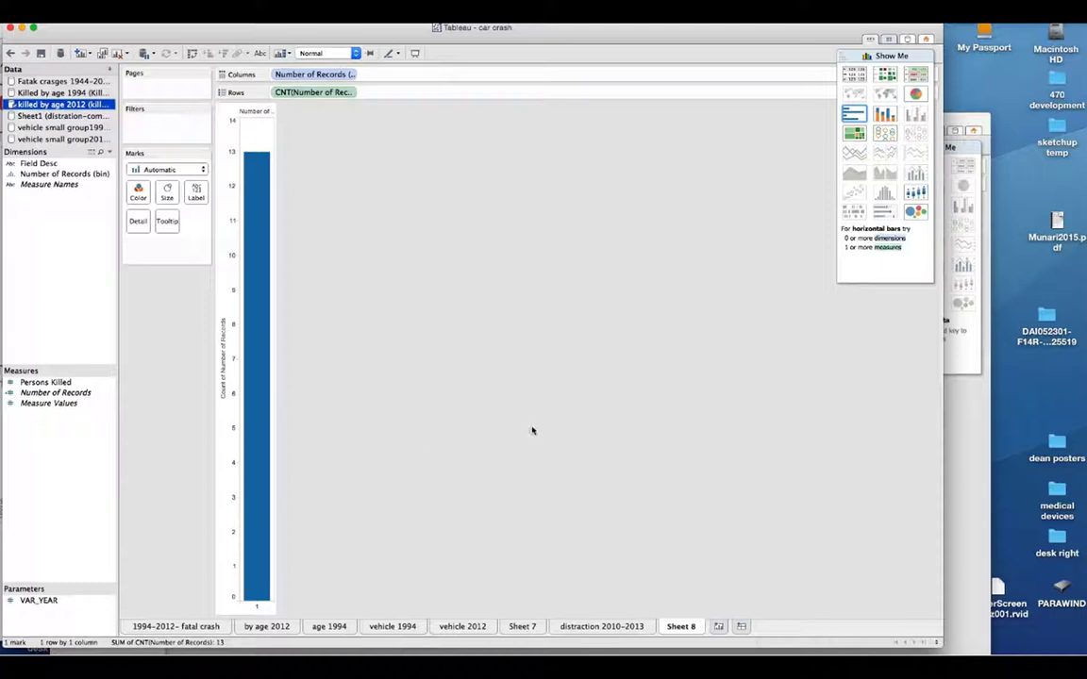
mouse_move(266, 340)
mouse_move(262, 600)
mouse_move(248, 404)
mouse_move(276, 296)
click(176, 628)
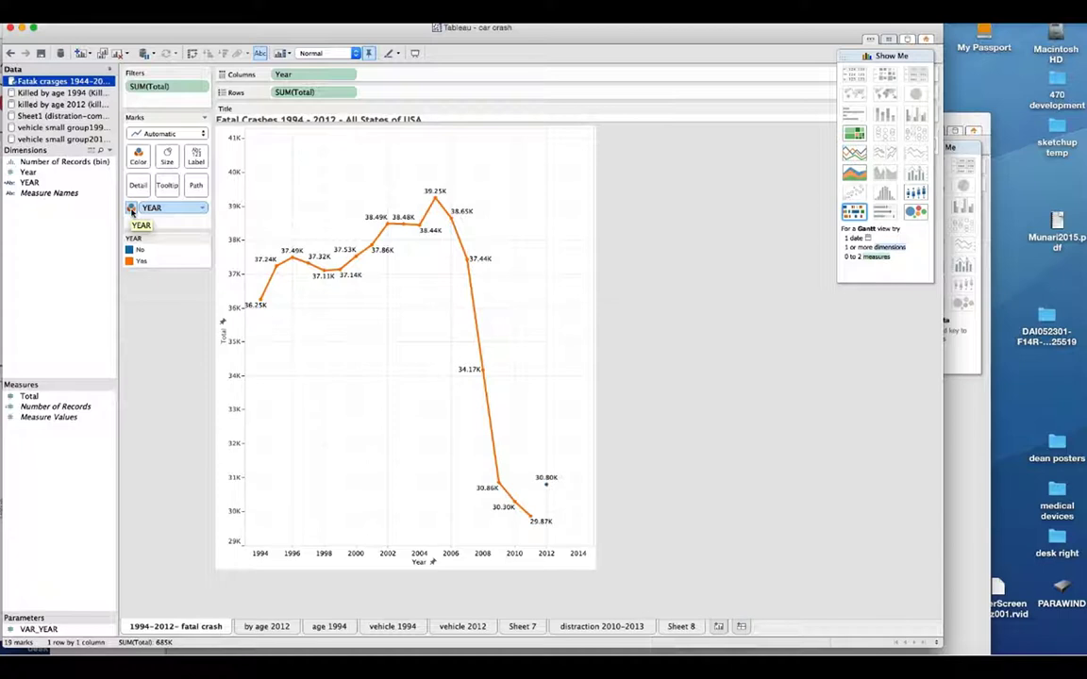
After briefly trying Size, colour the fatal-crash line by YEAR so it turns orange with a YEAR legend.
click(131, 208)
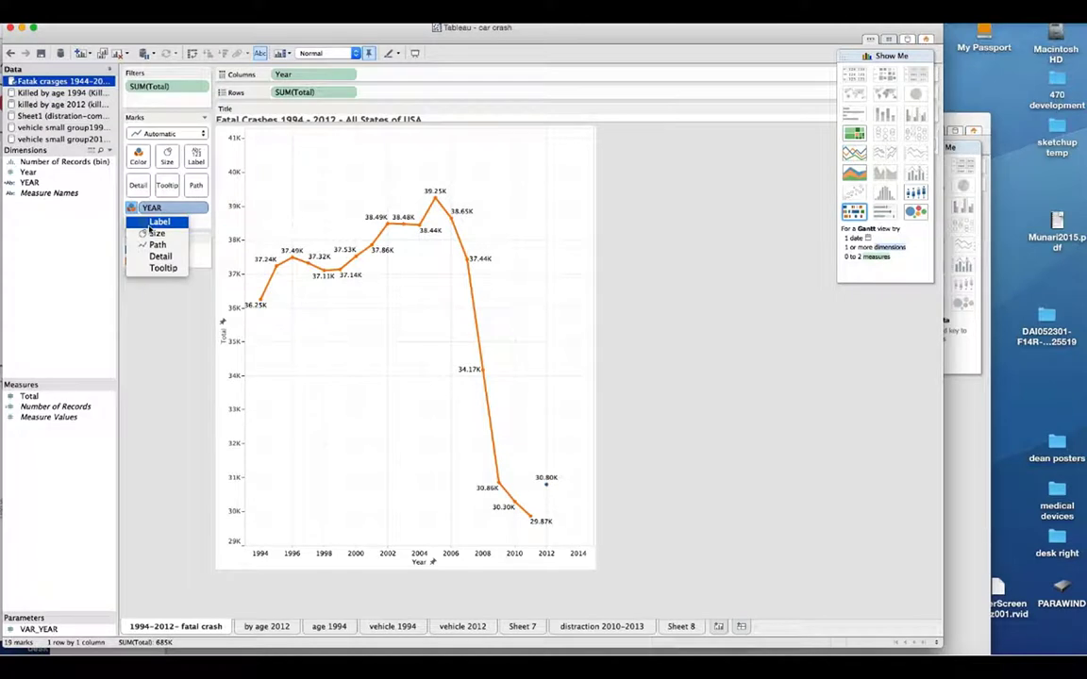
click(70, 225)
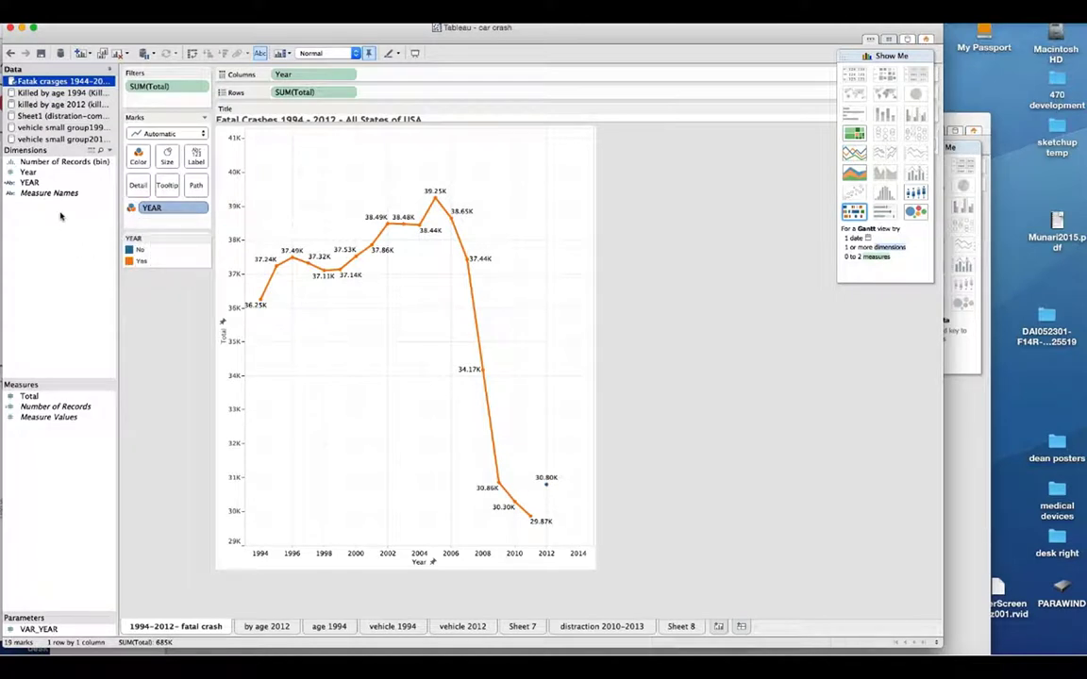
click(134, 207)
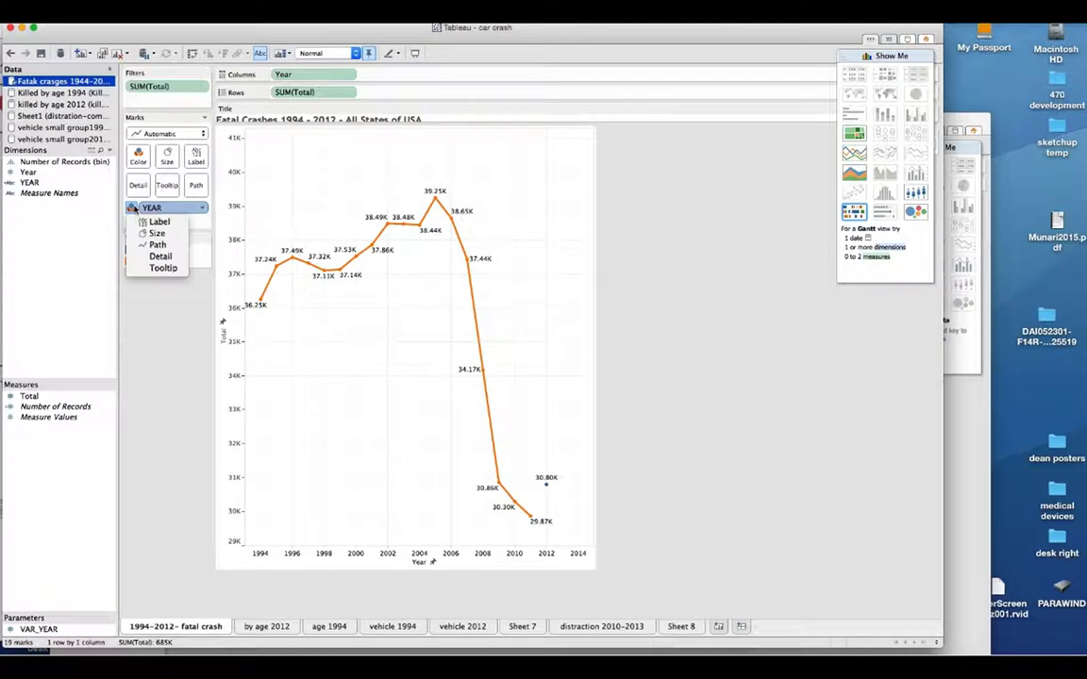
click(164, 233)
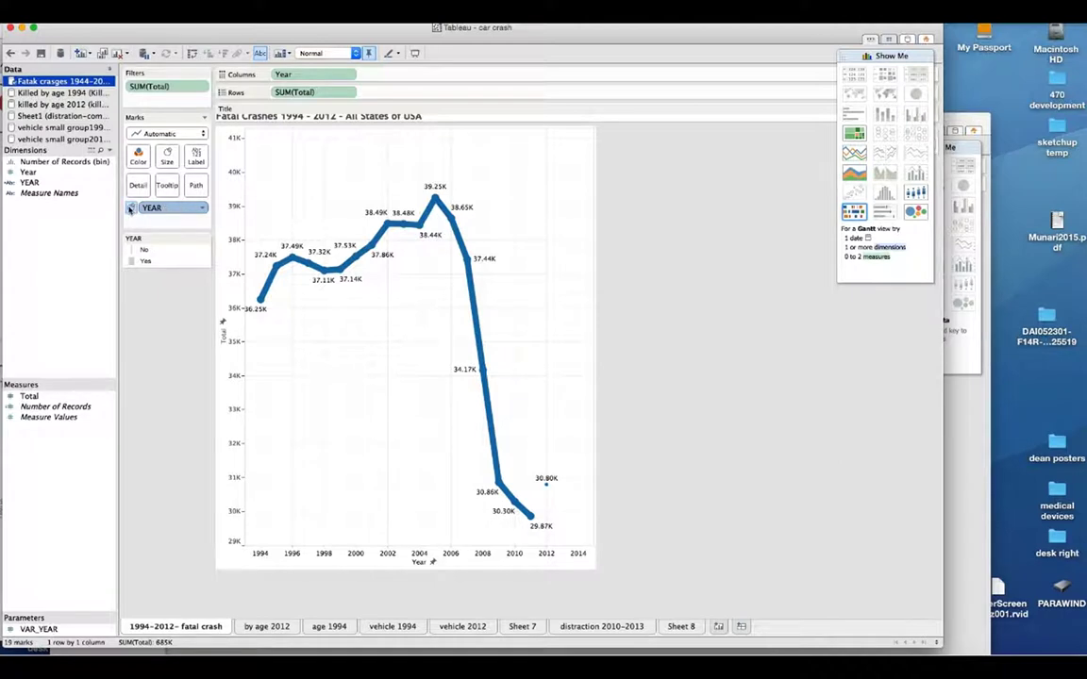
click(131, 210)
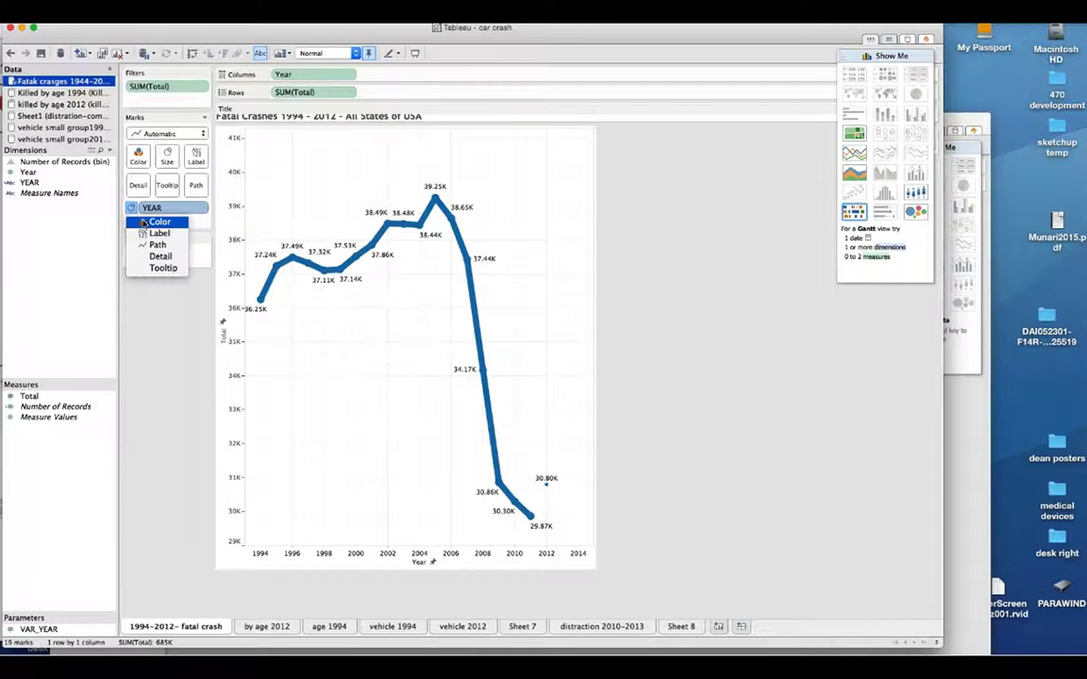
click(150, 221)
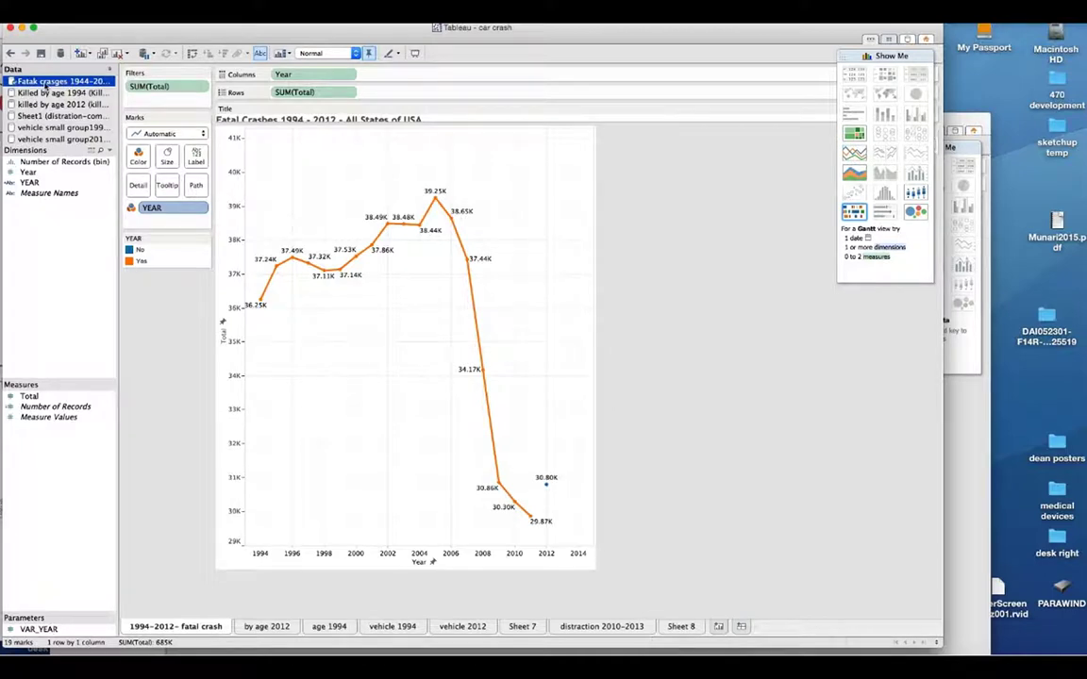
double_click(43, 92)
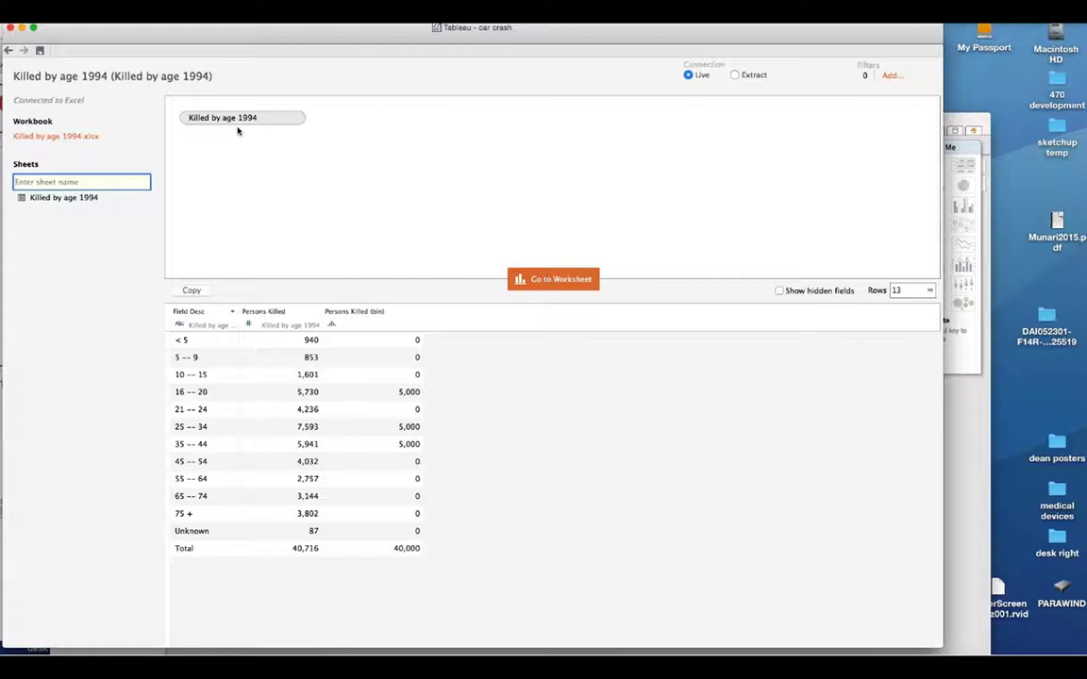
click(551, 279)
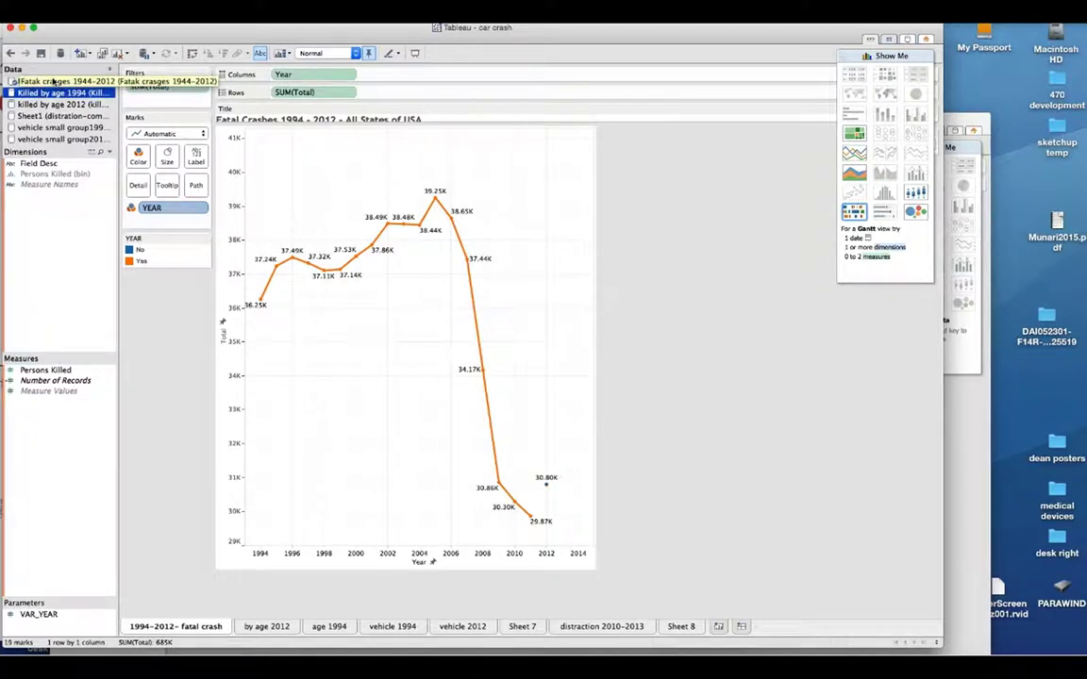
click(53, 82)
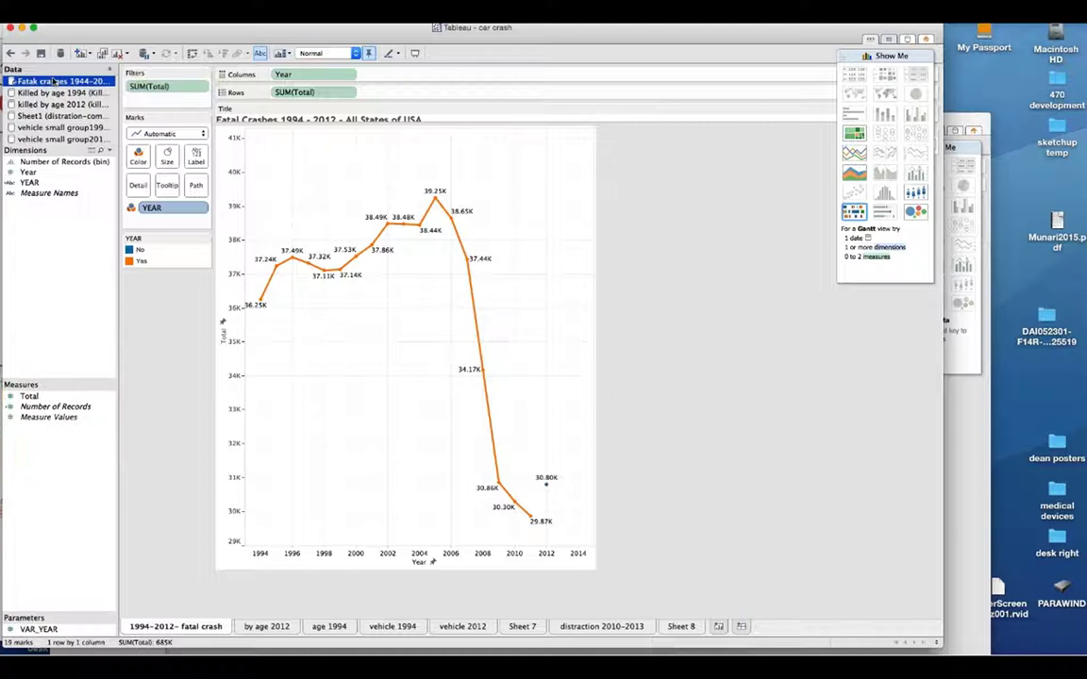
double_click(53, 82)
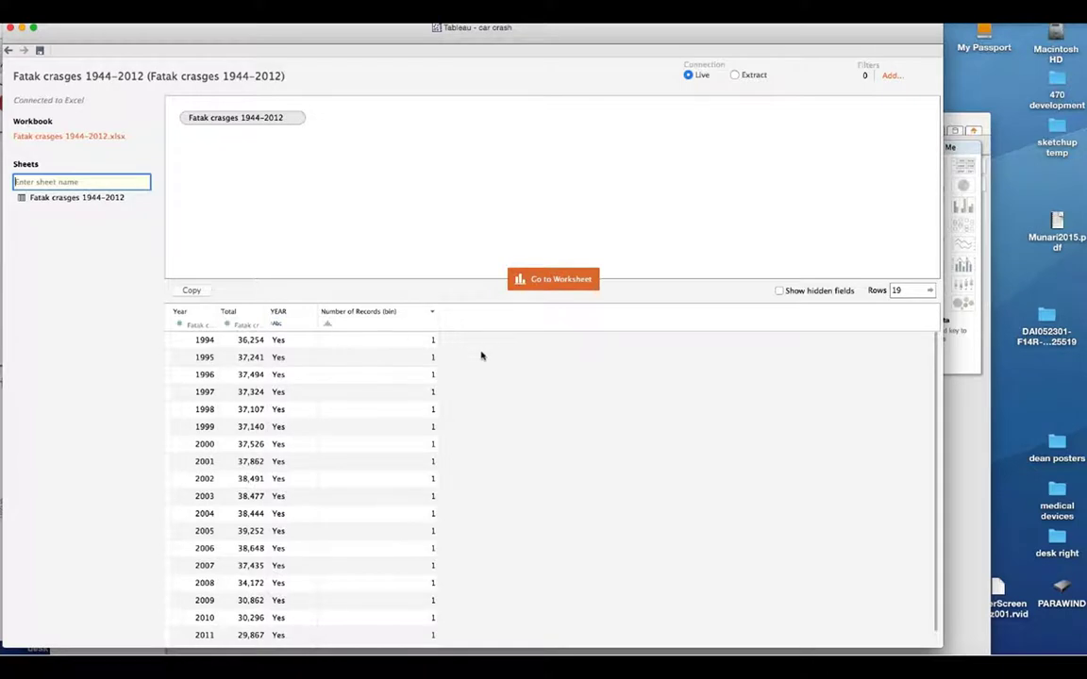
click(550, 277)
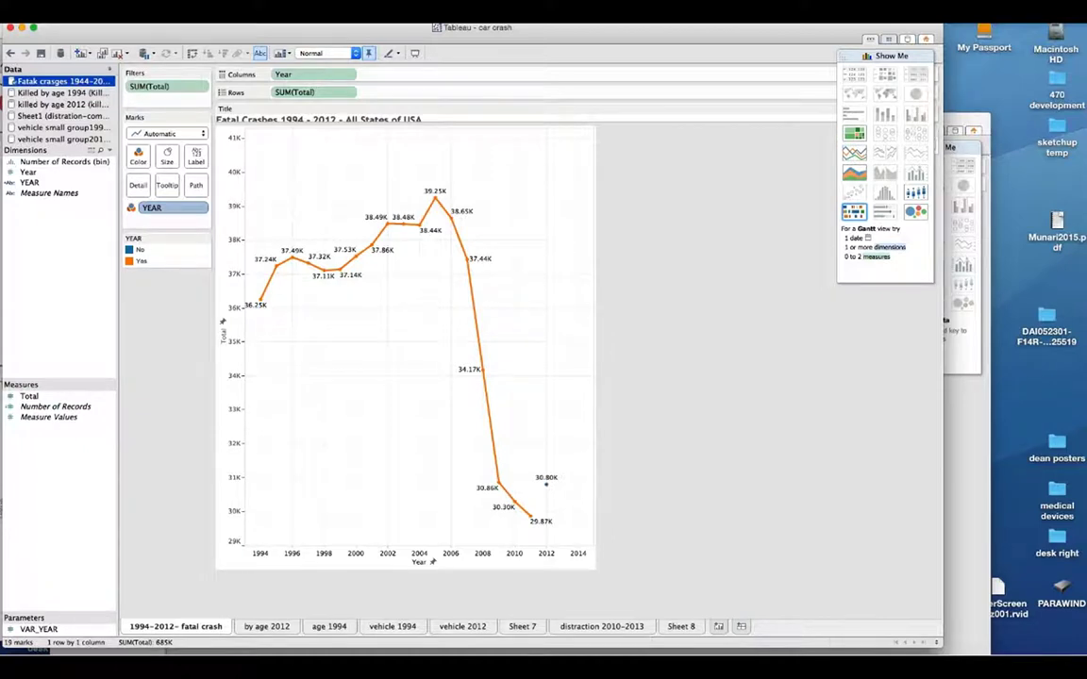
click(465, 627)
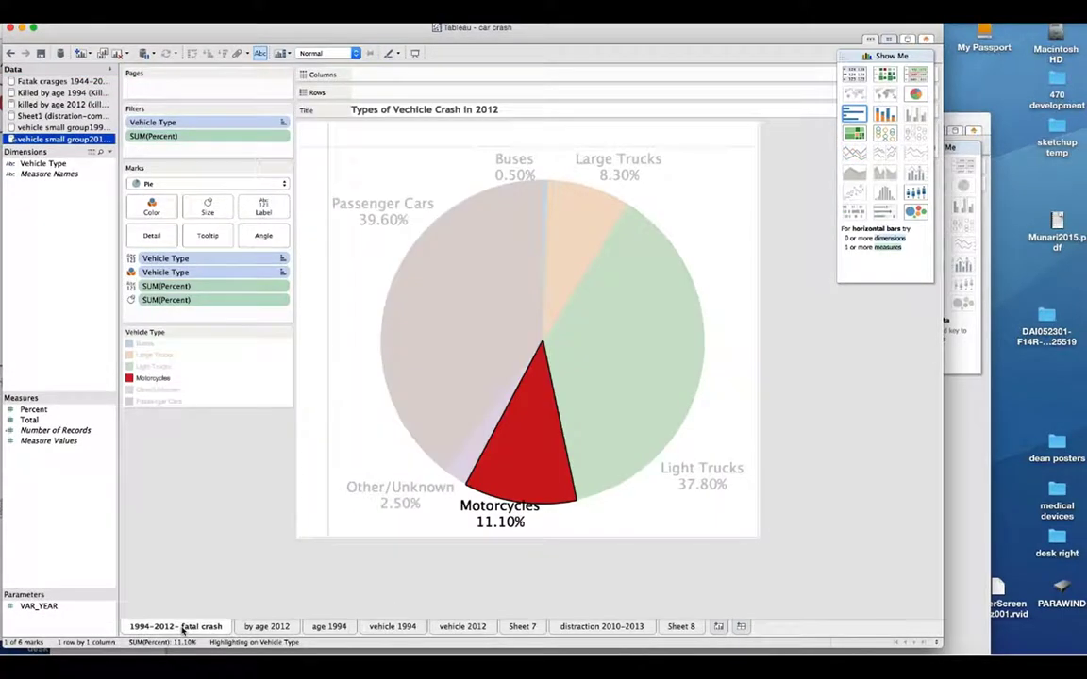
Back on the 1994-2012 fatal crash sheet, try a continuous line chart, undo it, and open the File menu.
click(181, 626)
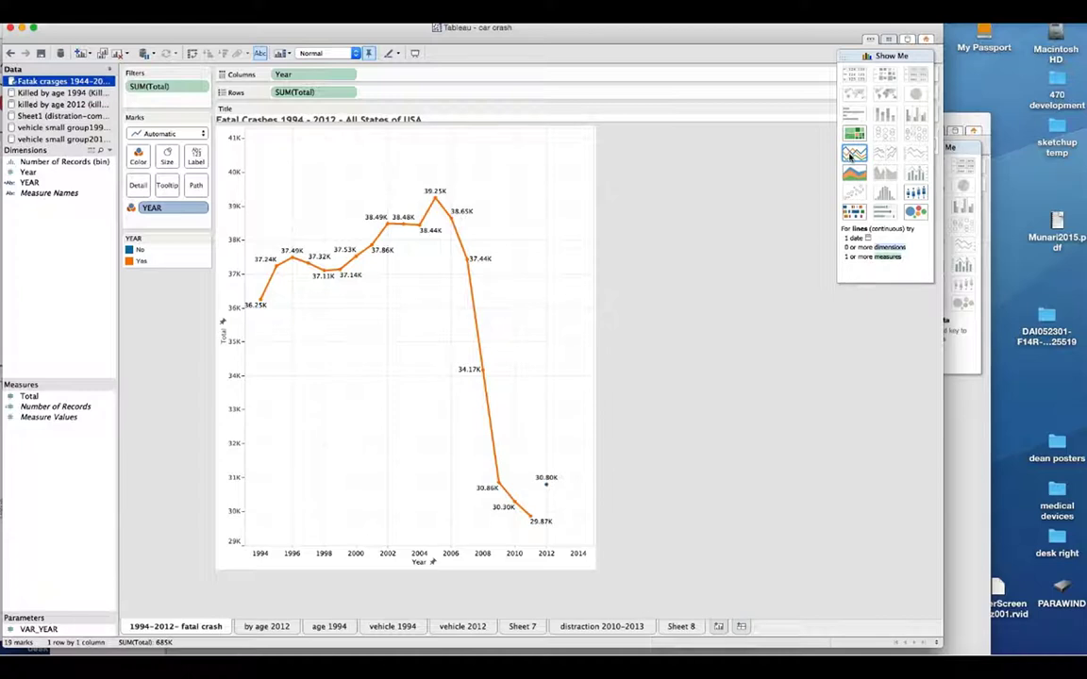
click(852, 155)
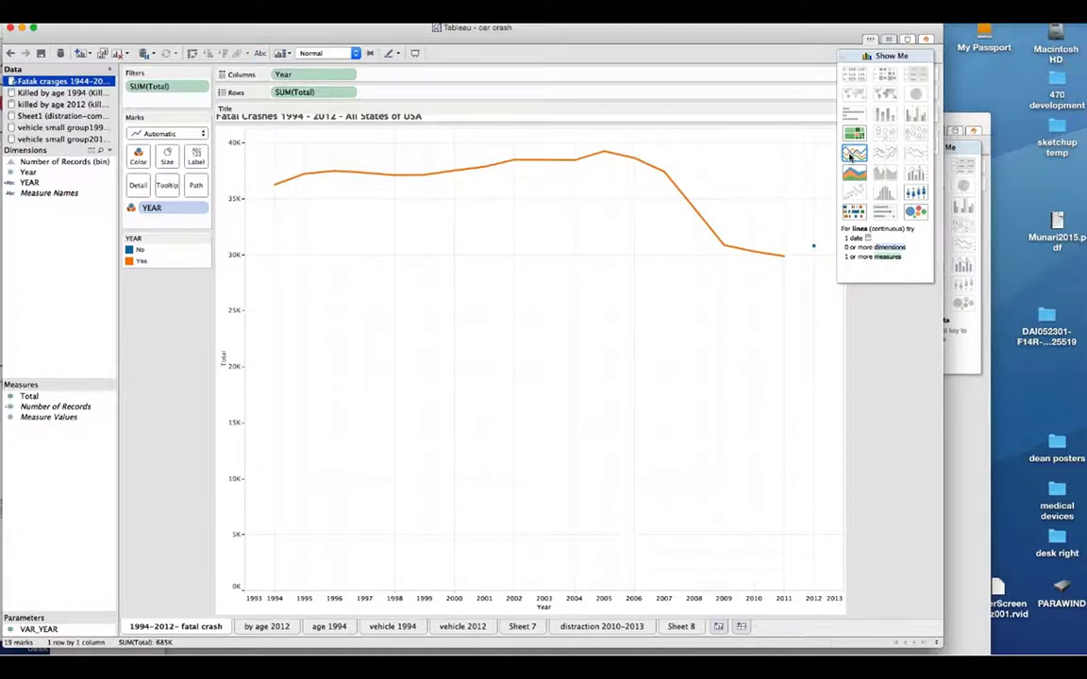
key(super+z)
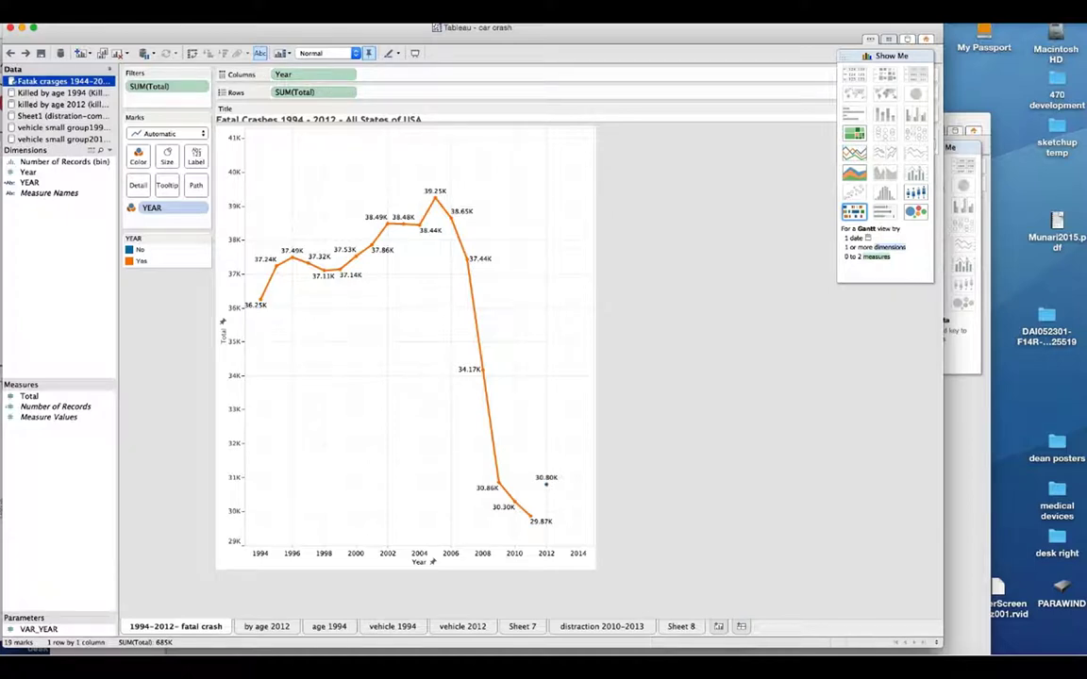
click(28, 11)
mouse_move(71, 11)
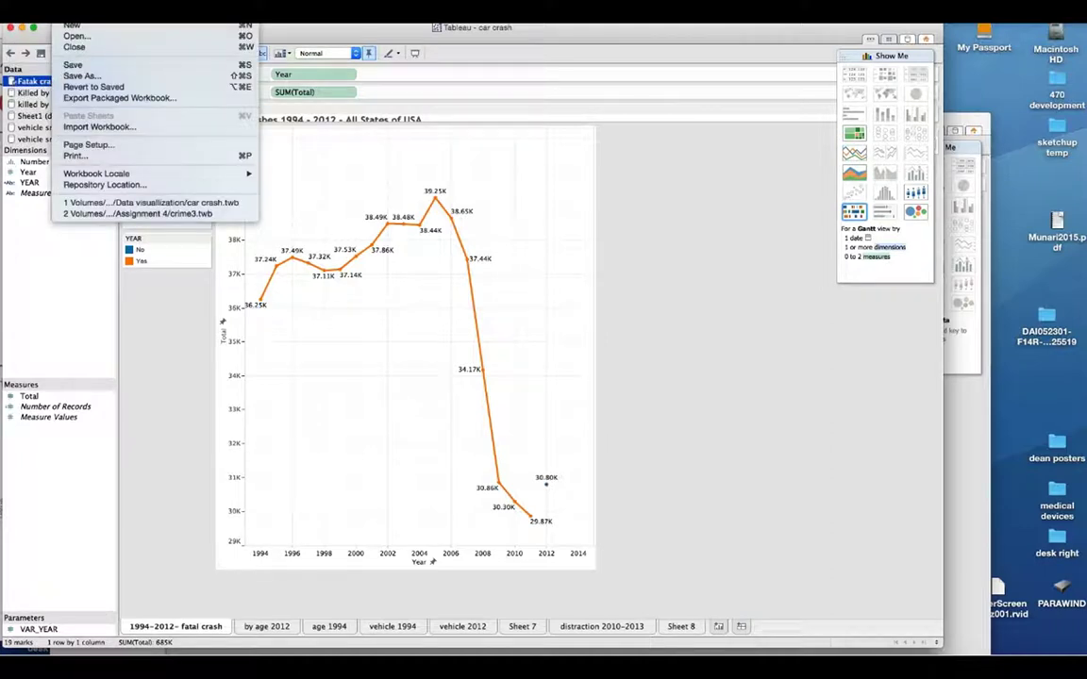
Dismiss the File menu to show the labelled orange fatal-crash line chart.
click(692, 270)
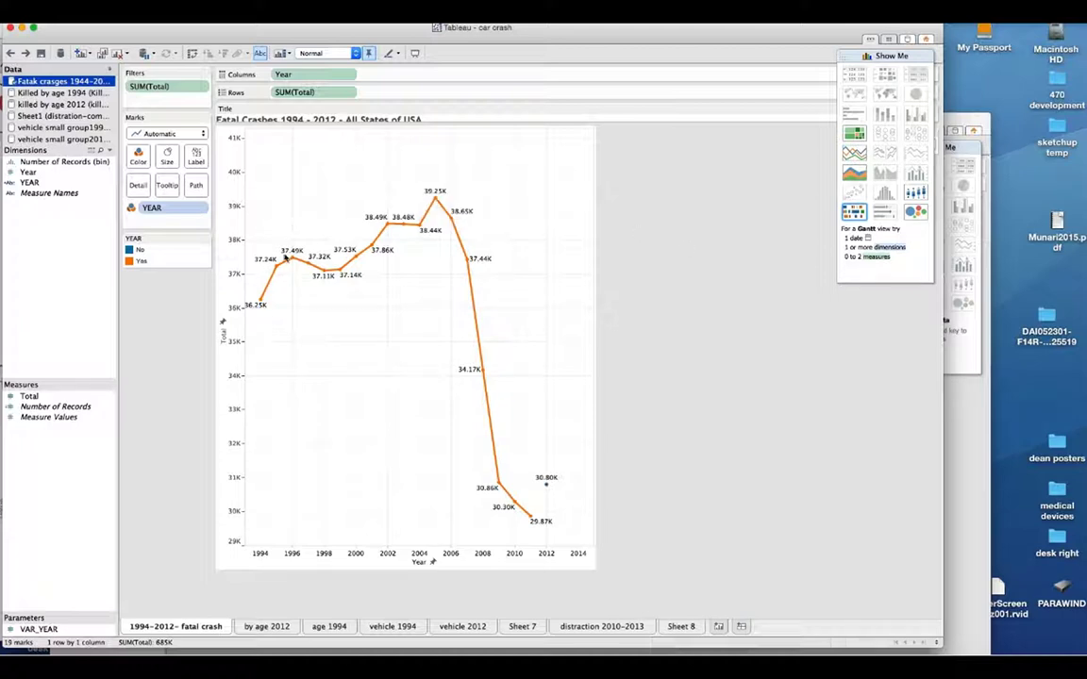
Open the Year axis settings, cancel without changing the range, and open the File menu.
double_click(379, 560)
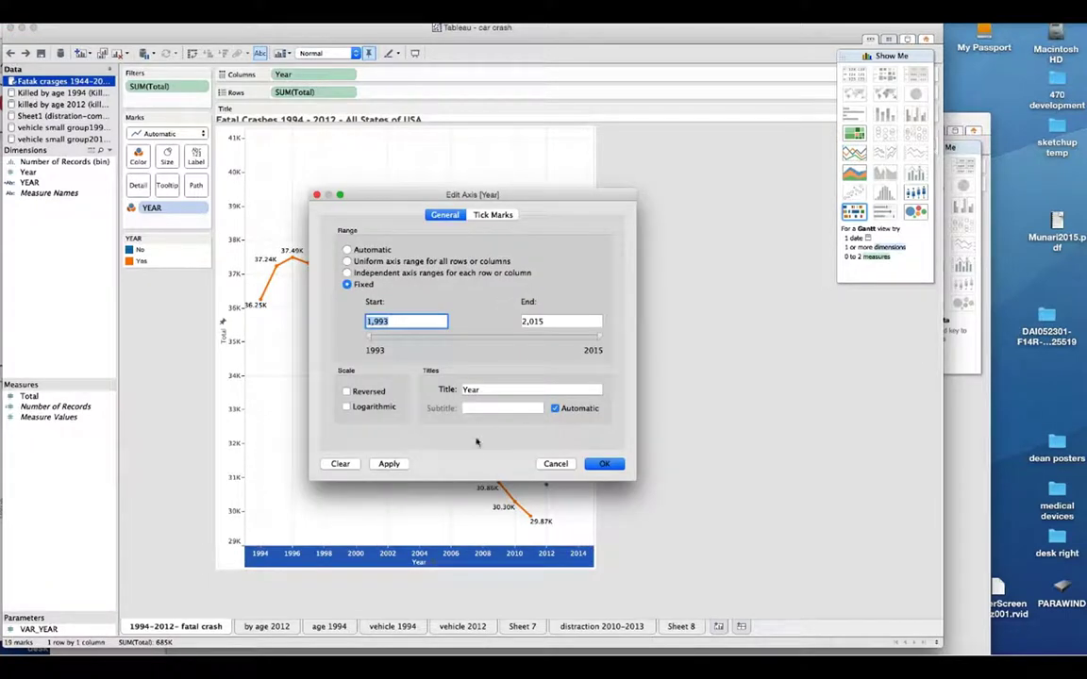
click(556, 464)
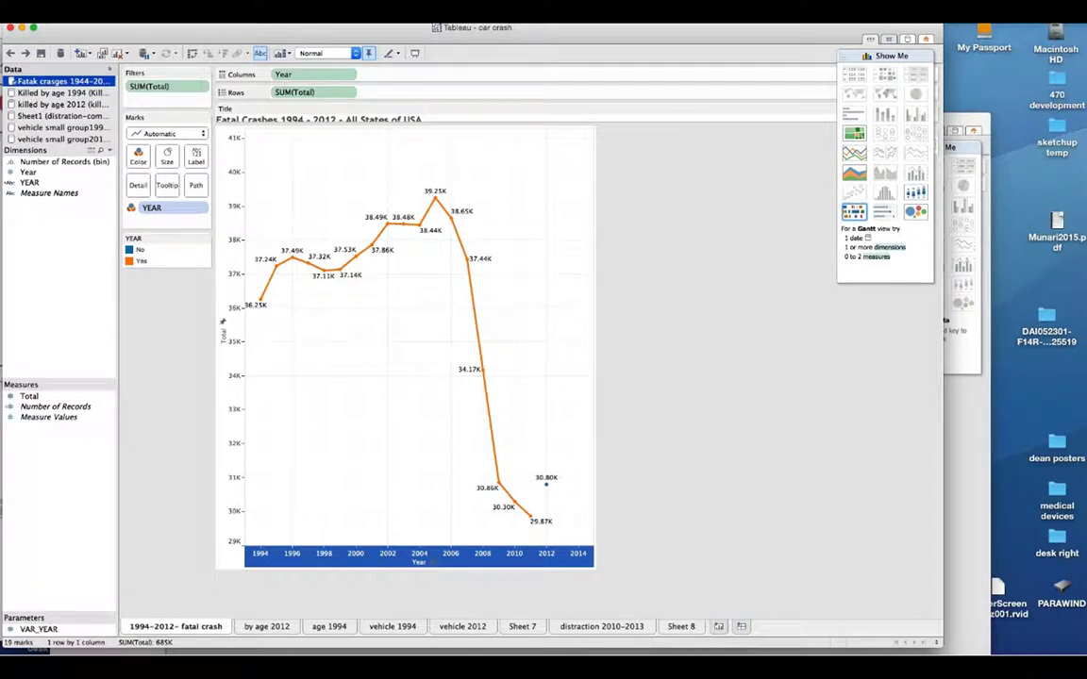
click(28, 10)
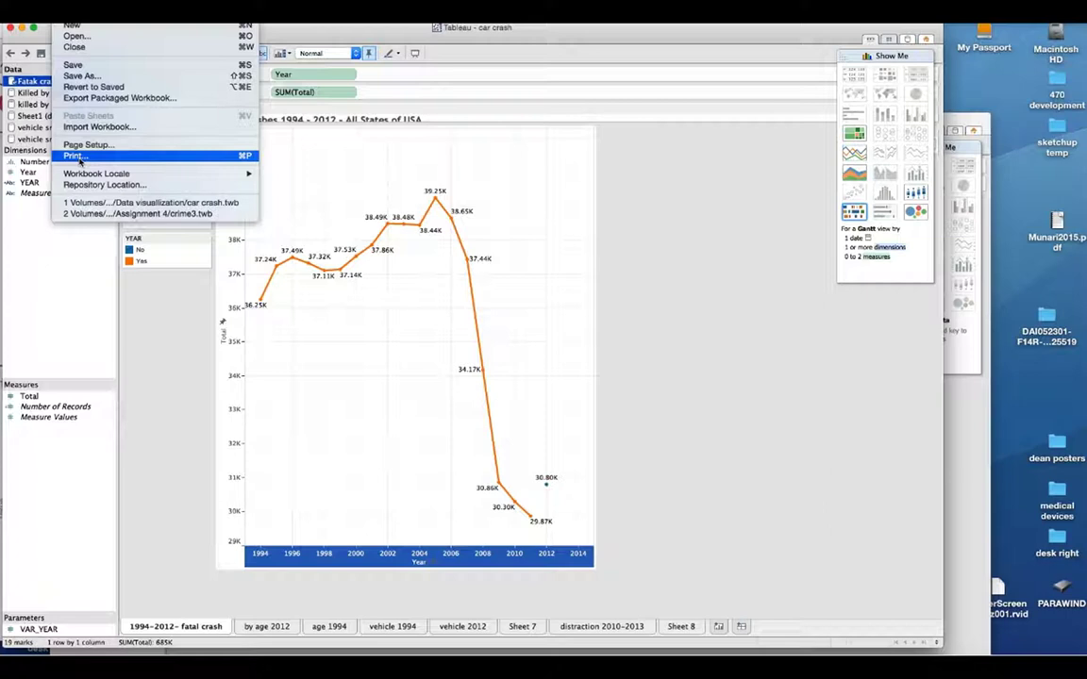
Print the chart with Save as PDF, then switch to Chrome's published crime dashboard.
click(79, 156)
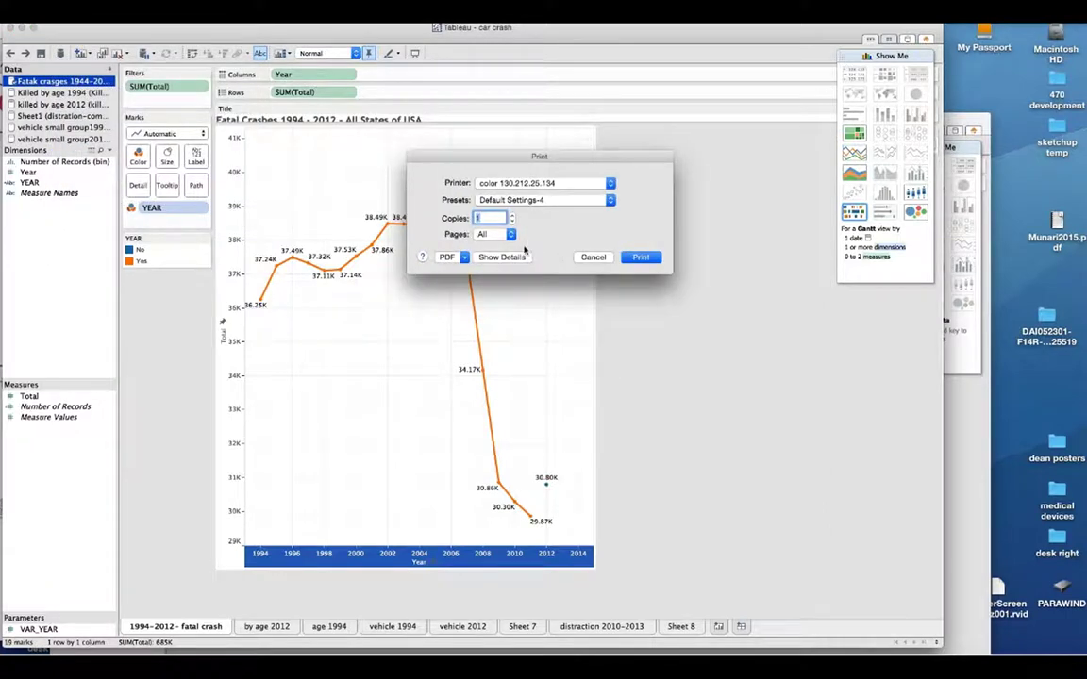
click(464, 258)
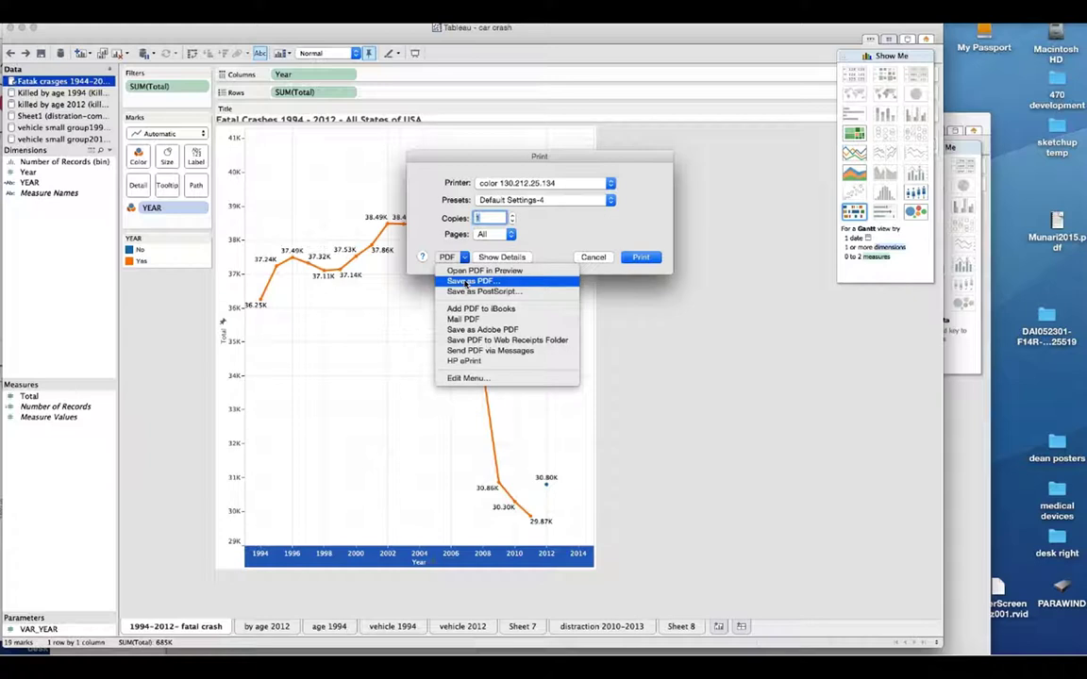
click(466, 282)
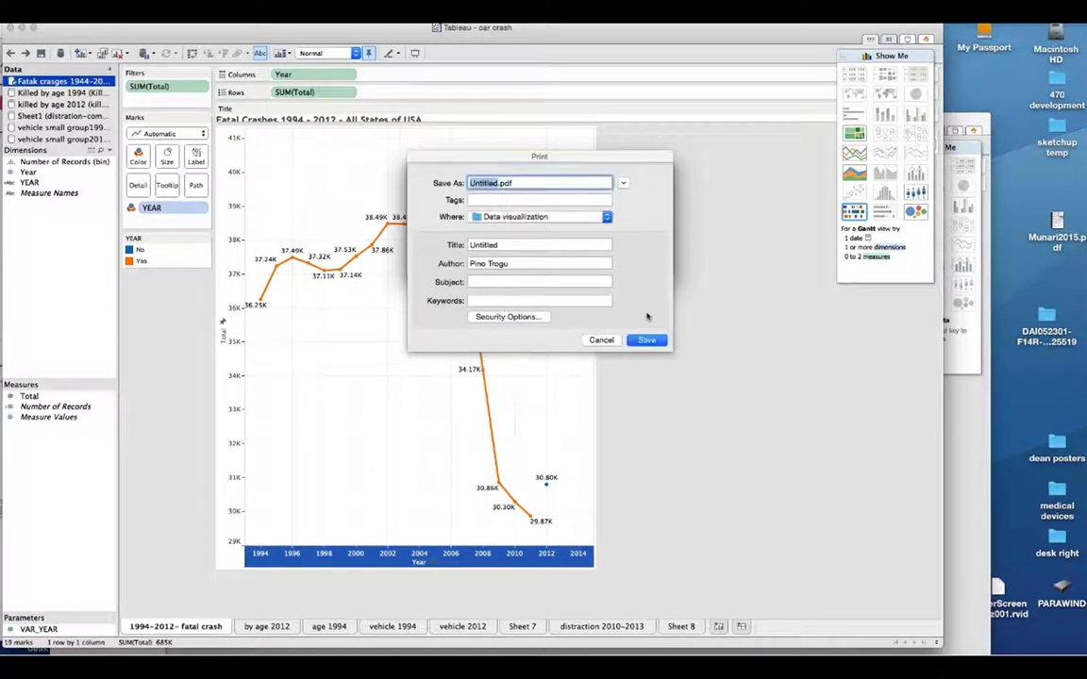
click(650, 340)
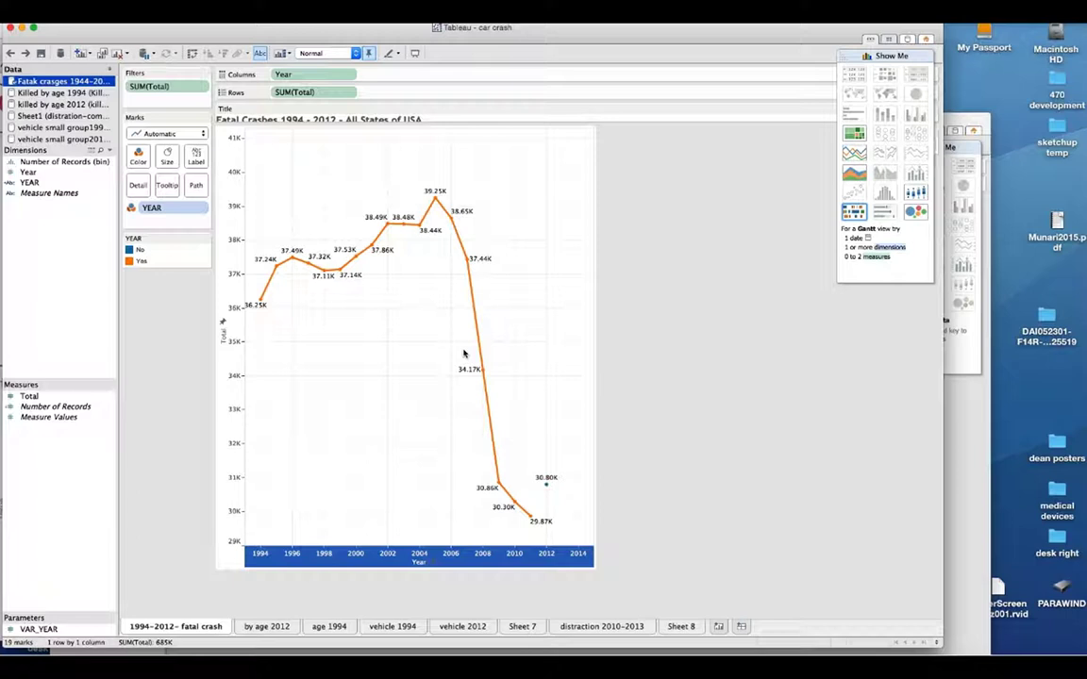
mouse_move(419, 660)
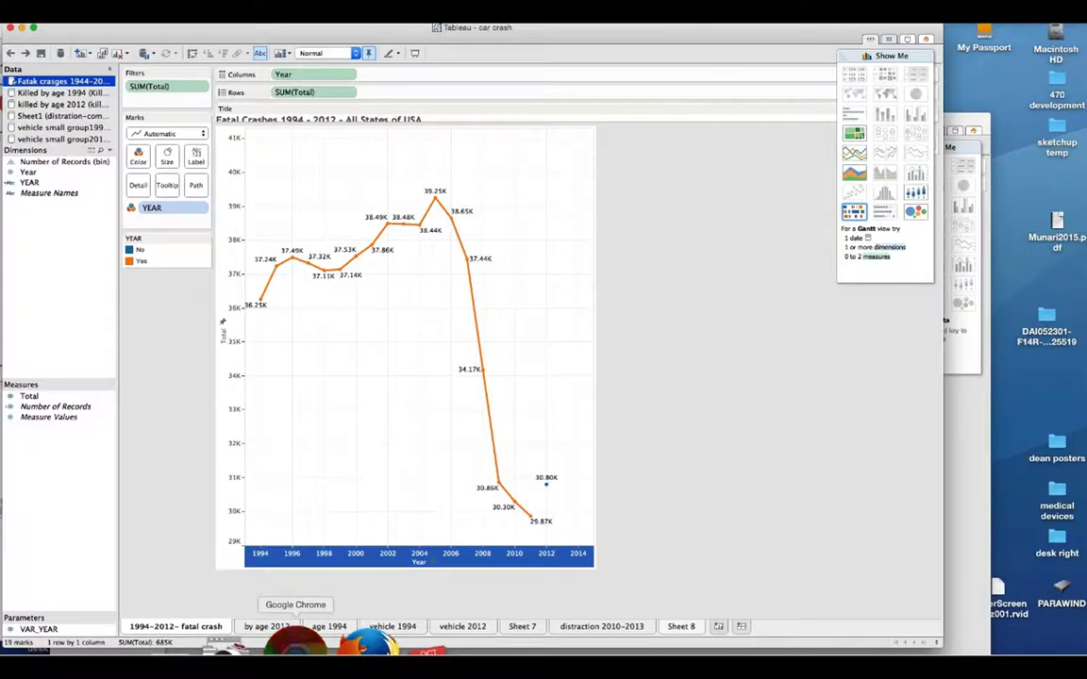
click(295, 644)
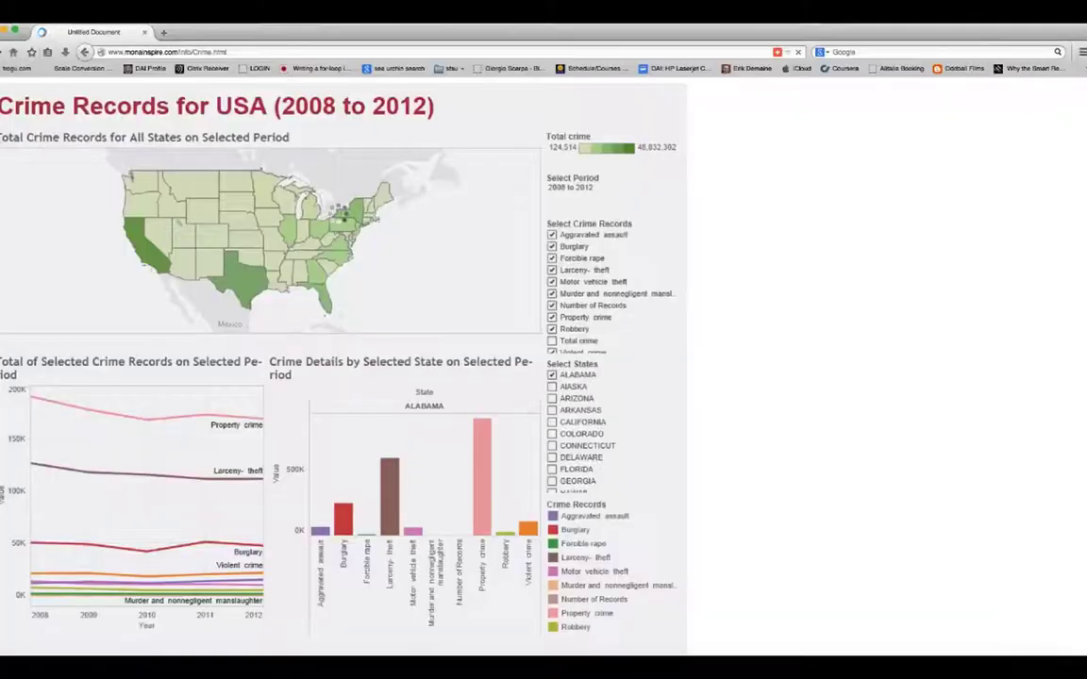